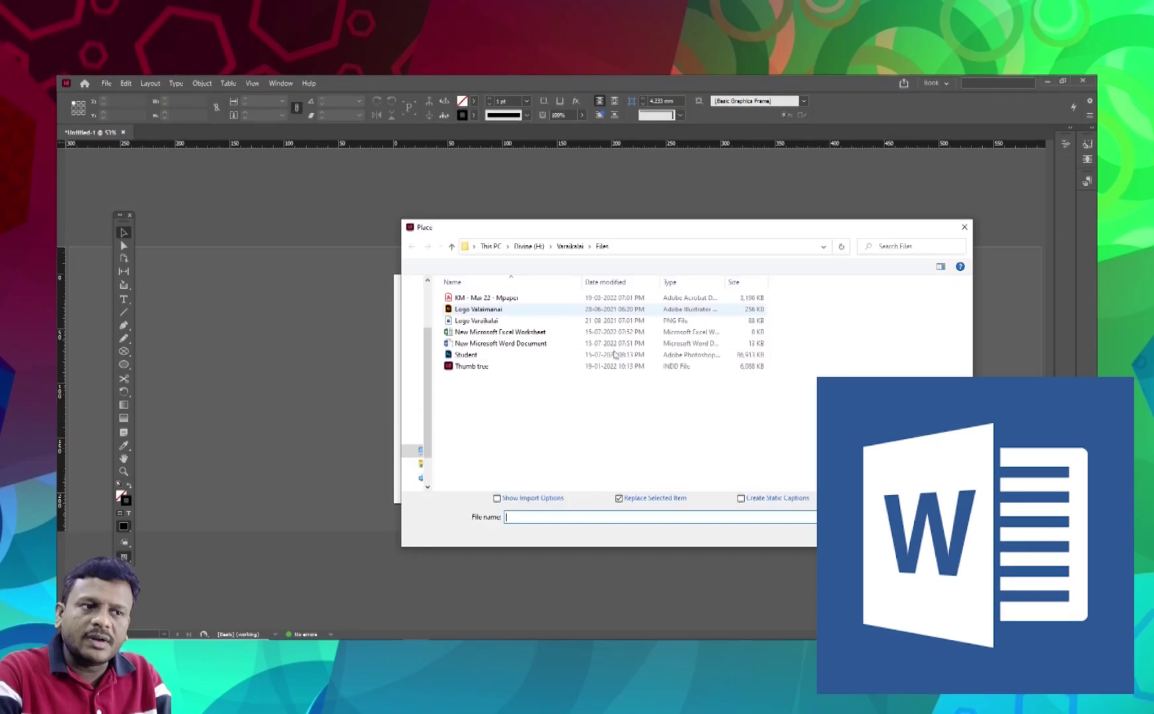
- Place the Word document's text on the page as a margin-wide frame
left_click(518, 345)
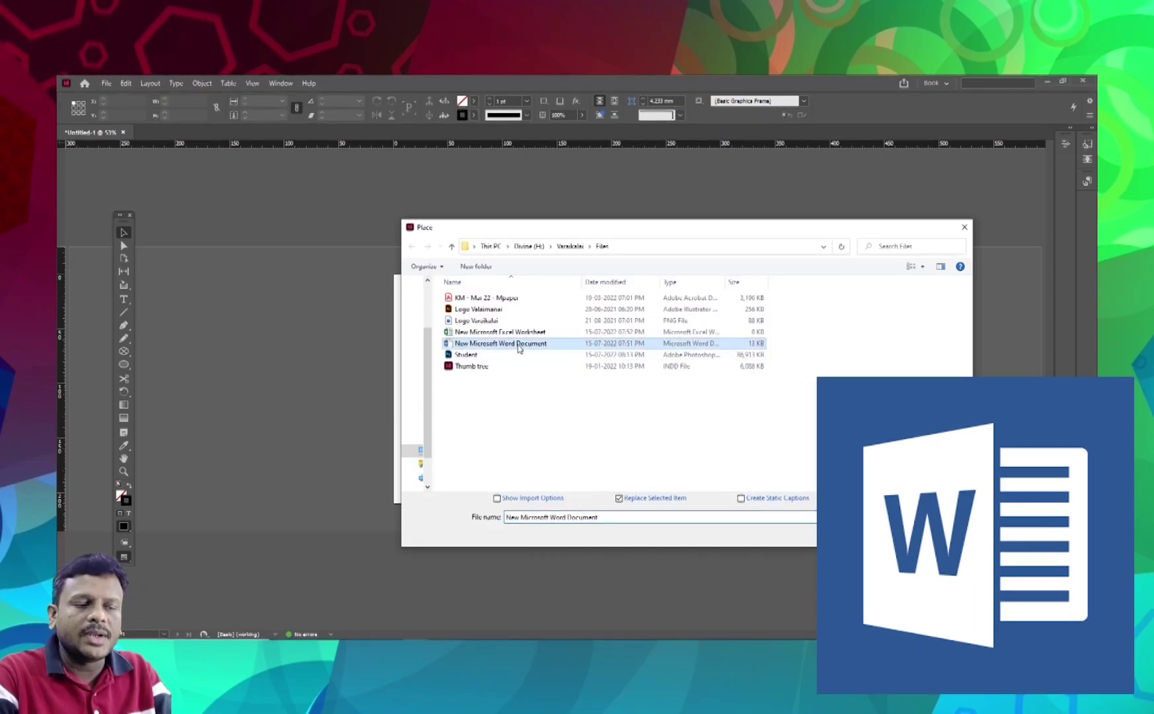
double_click(518, 345)
left_click(437, 333)
left_click(437, 333)
- Convert the placed Excel text into a table
scroll(479, 301, "up", 4)
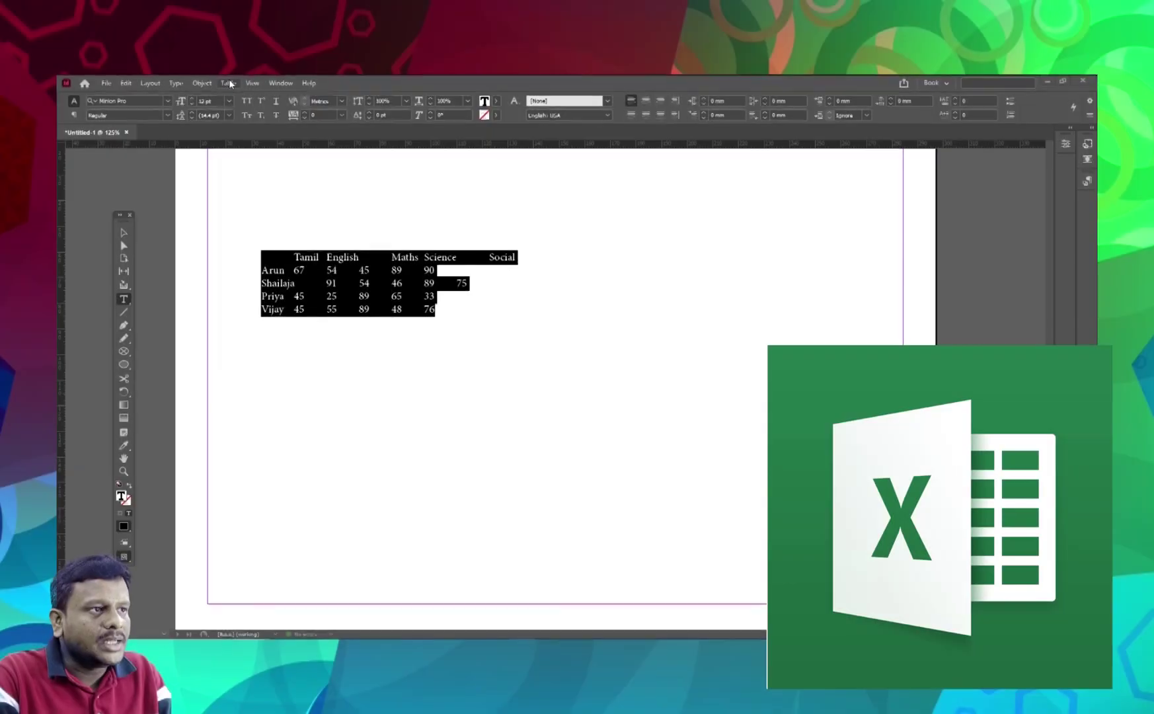
left_click(228, 84)
left_click(261, 106)
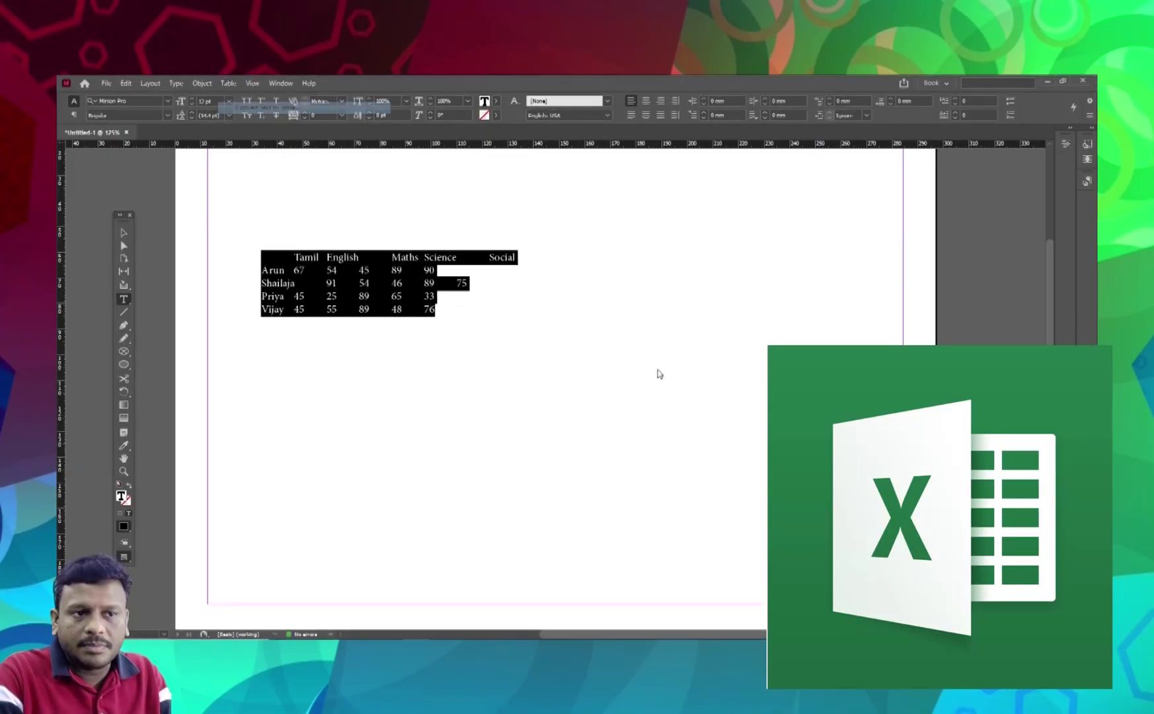
left_click(684, 341)
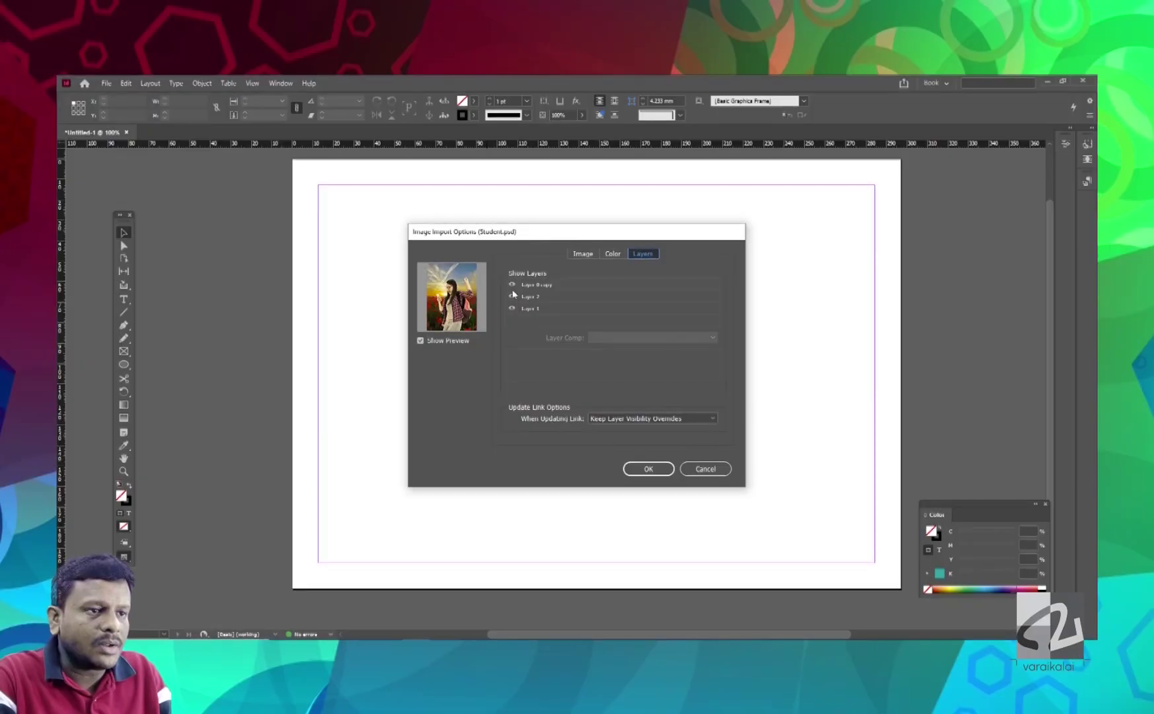
- Hide Photoshop Layers 2 and 1, leaving Layer 0 copy visible
left_click(512, 284)
left_click(512, 309)
left_click(512, 296)
left_click(512, 285)
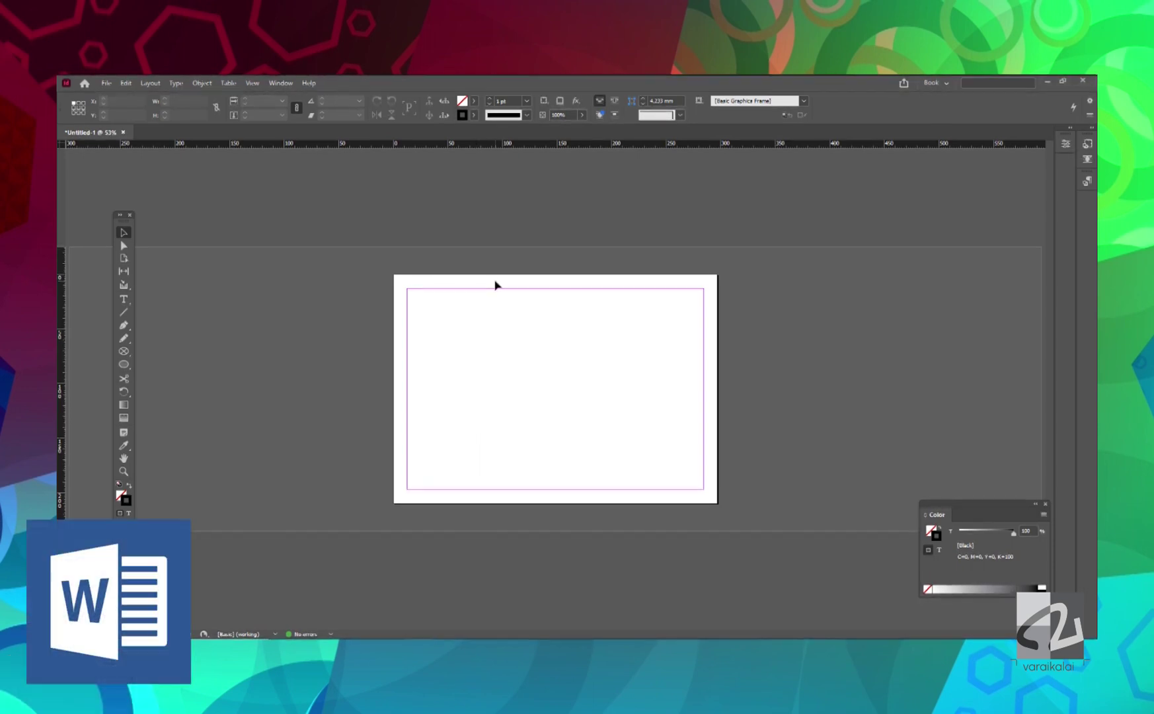
- Place the Word document's text on the page through File > Place
left_click(106, 83)
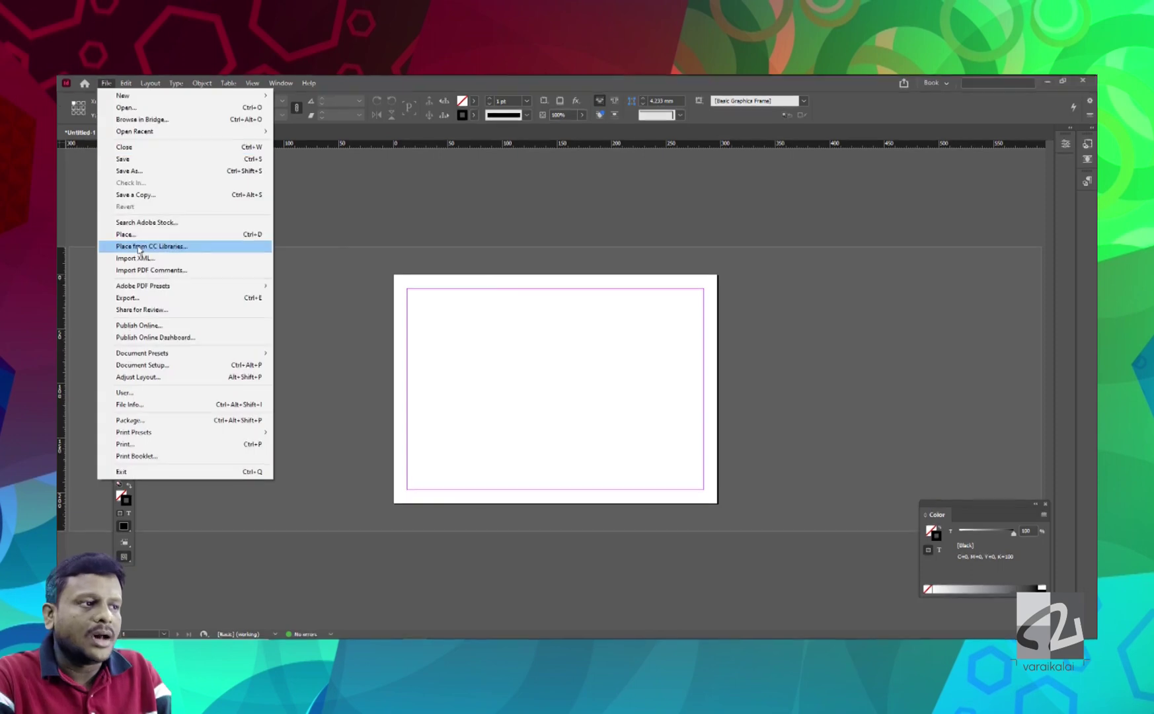
left_click(149, 237)
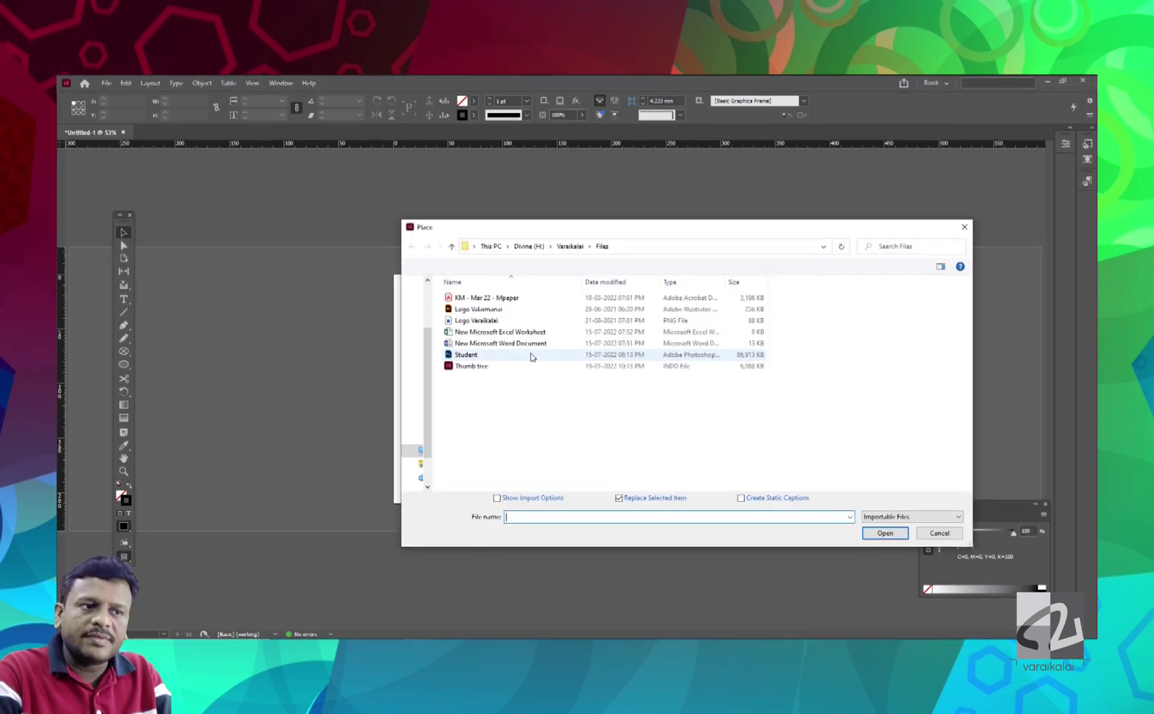
left_click(517, 347)
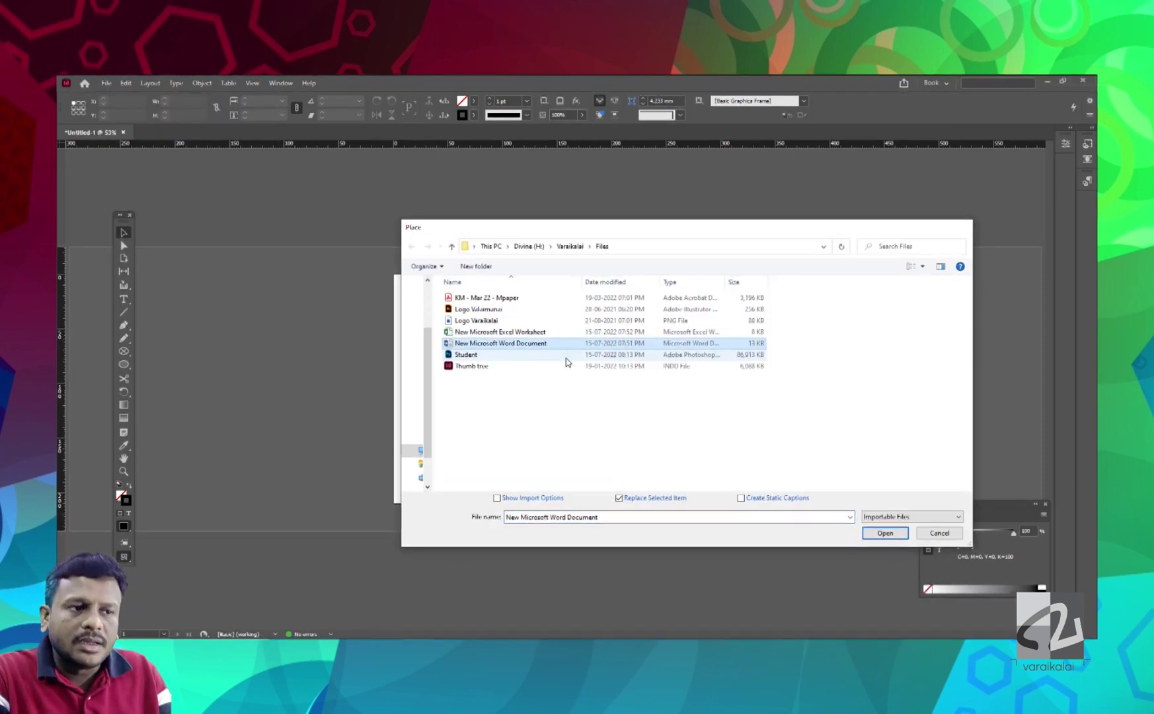
double_click(450, 343)
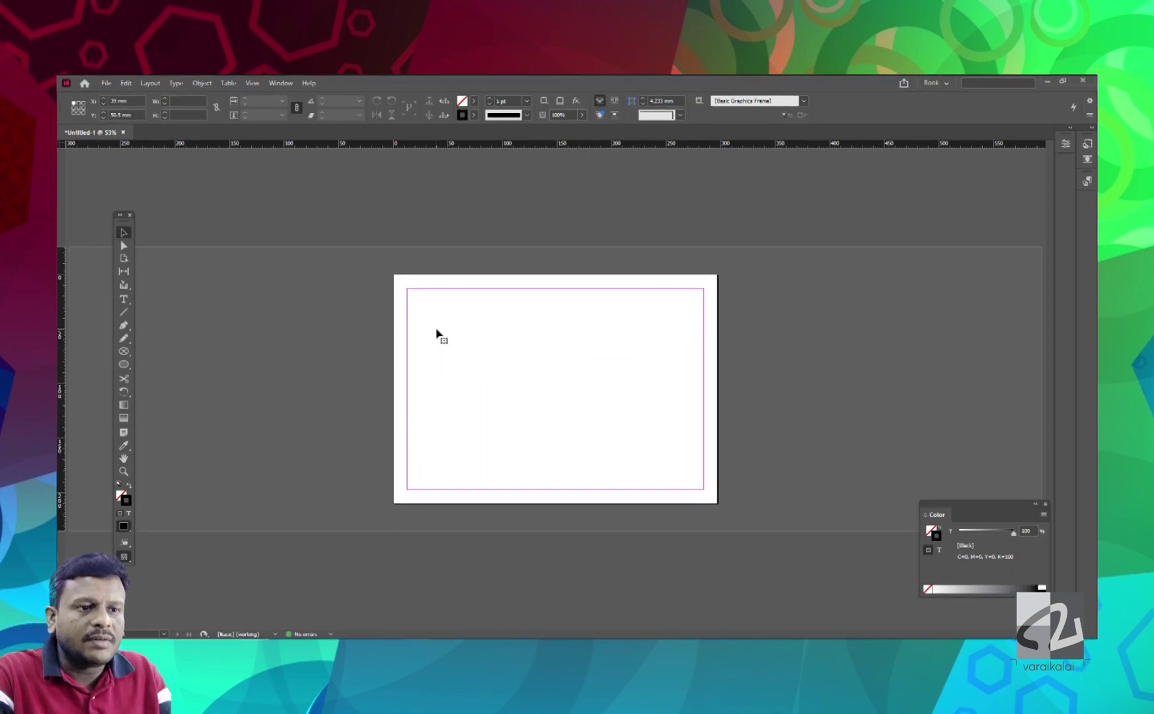
left_click(439, 330)
- Select all the placed story text, then delete the Lorem Ipsum text frame
key("ctrl+=")
key("ctrl+=")
key("ctrl+=")
key("ctrl+=")
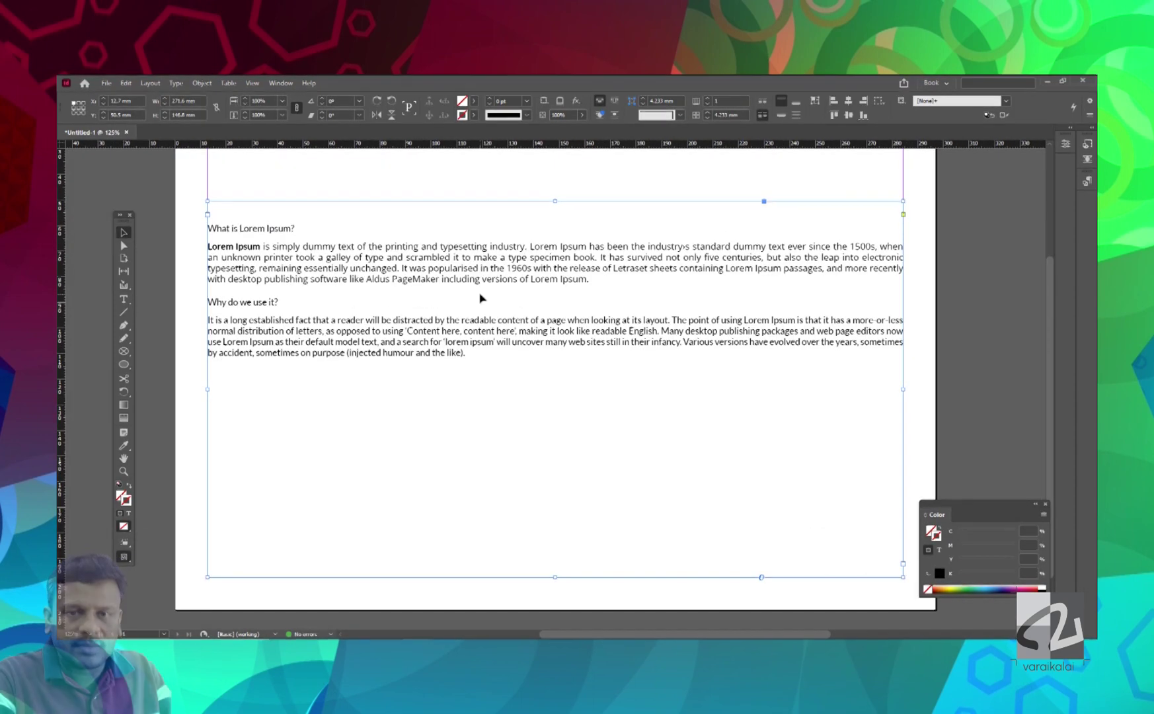
double_click(512, 334)
key("ctrl+a")
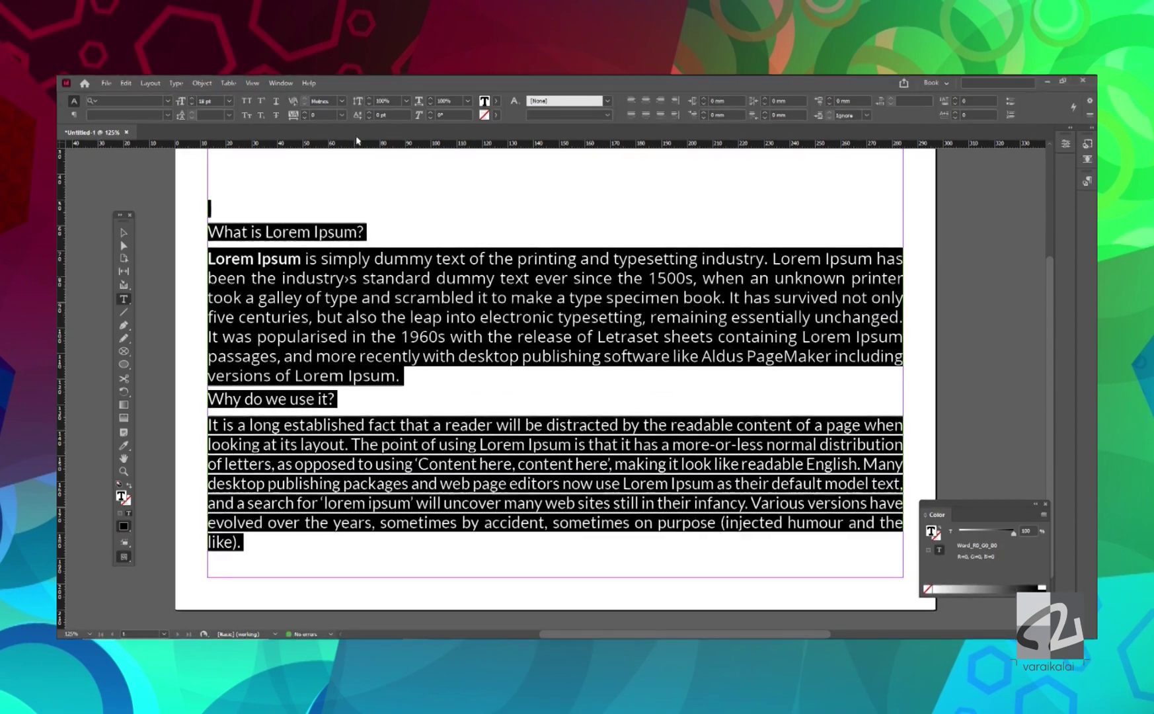
key("Escape")
left_click(474, 221)
key("Delete")
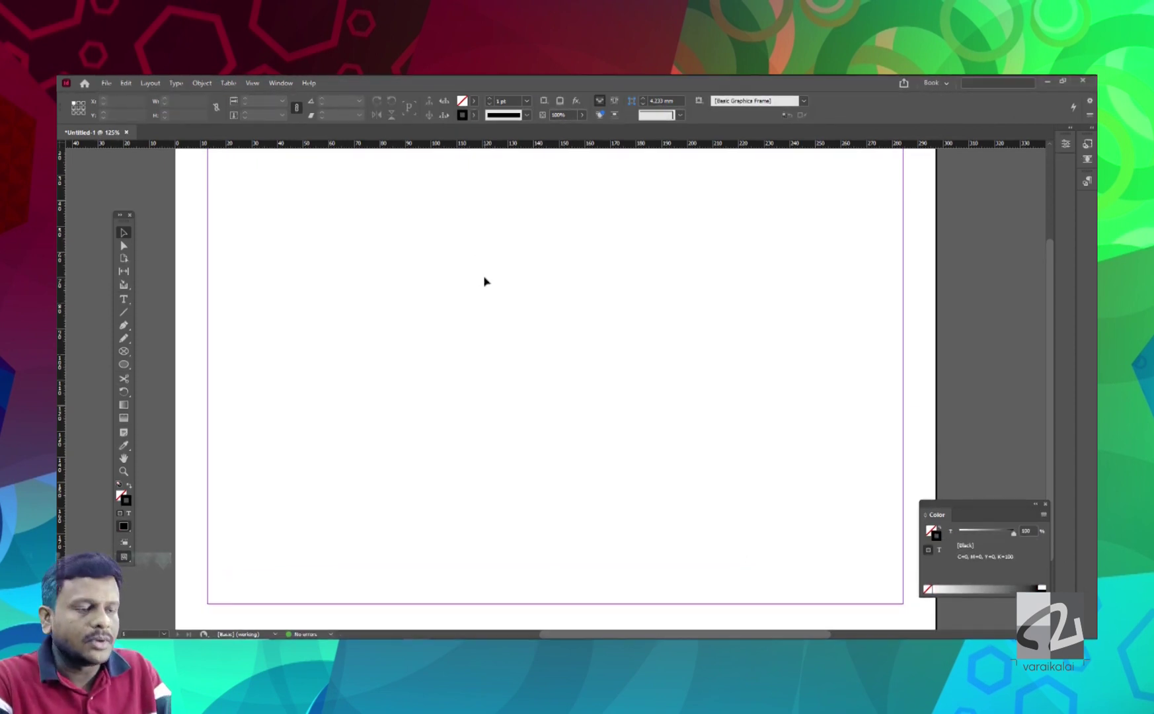
- Place the Excel worksheet's marks text and move it lower and right
key("ctrl+d")
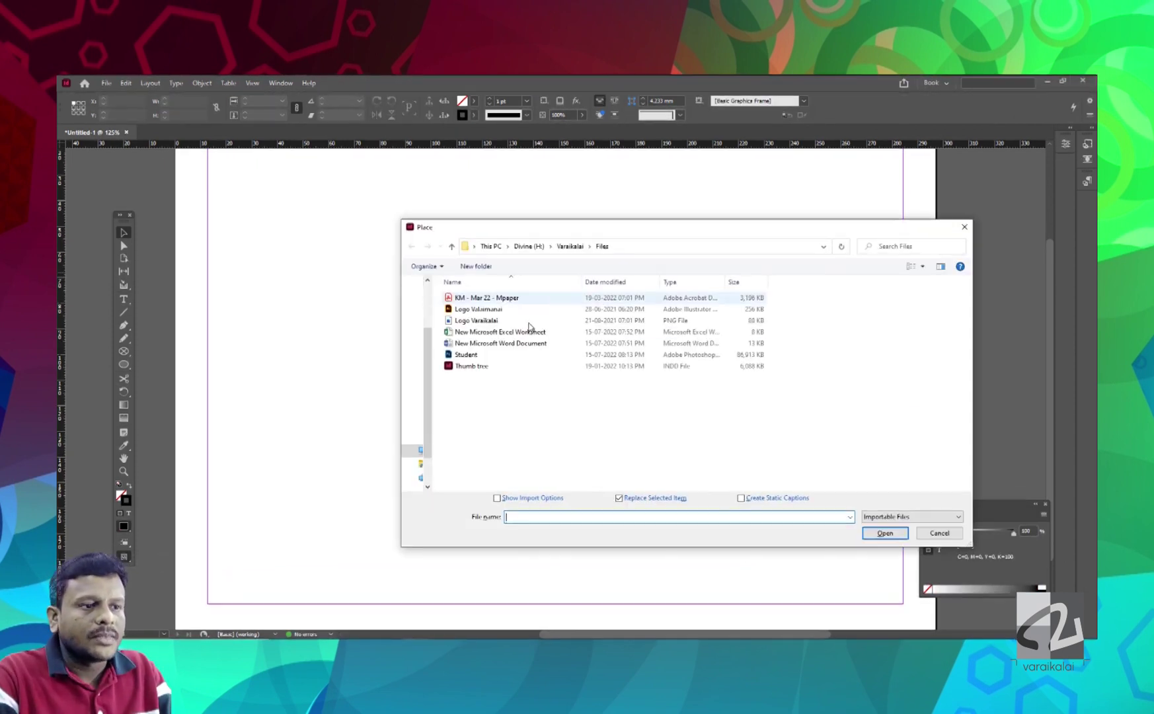
double_click(487, 332)
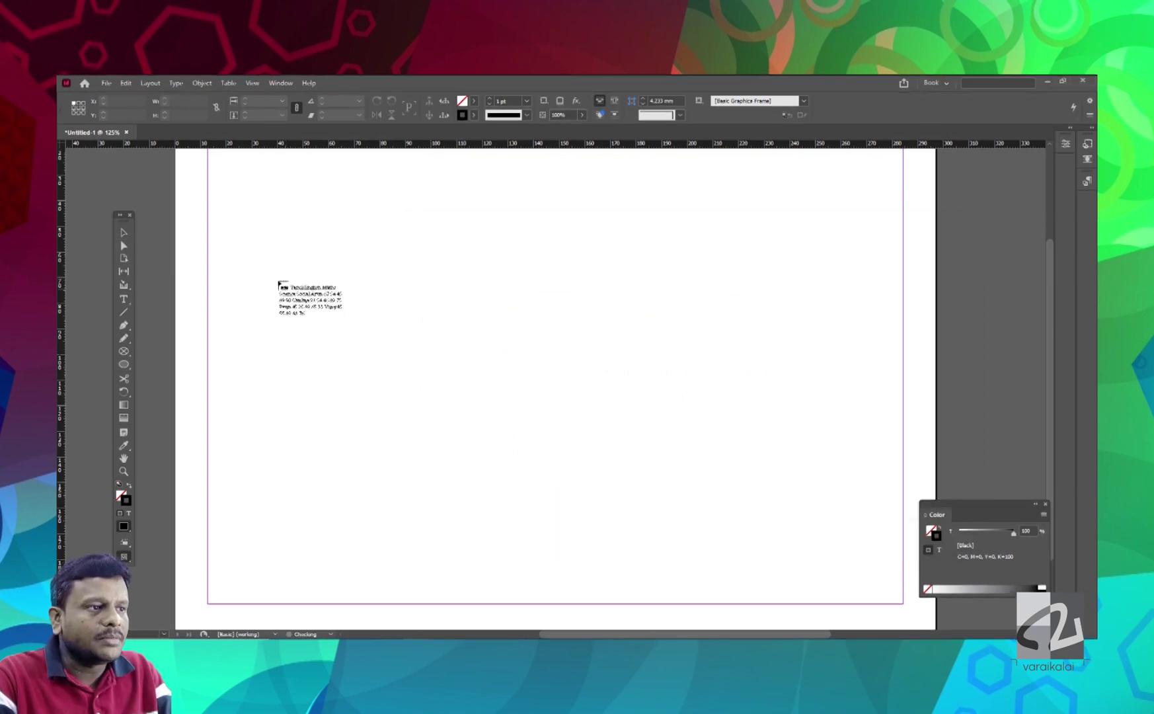
left_click(246, 220)
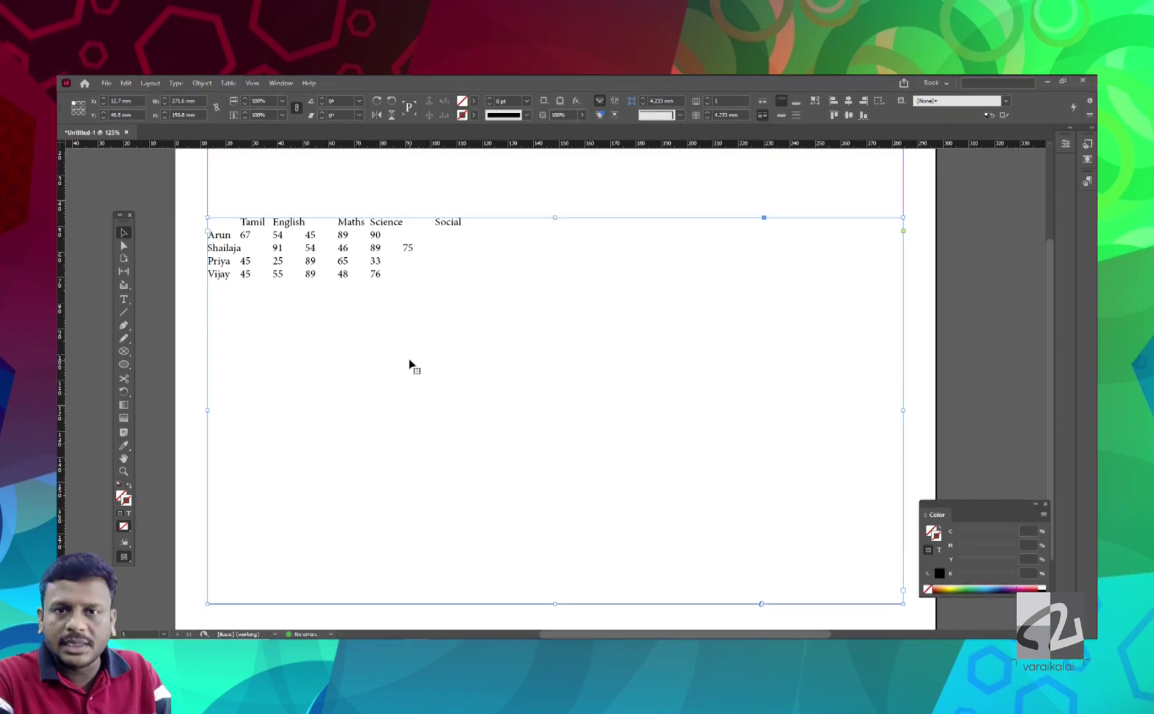
left_click_drag(434, 362, 488, 398)
- Convert all the marks text into a table, then delete the table frame
double_click(482, 256)
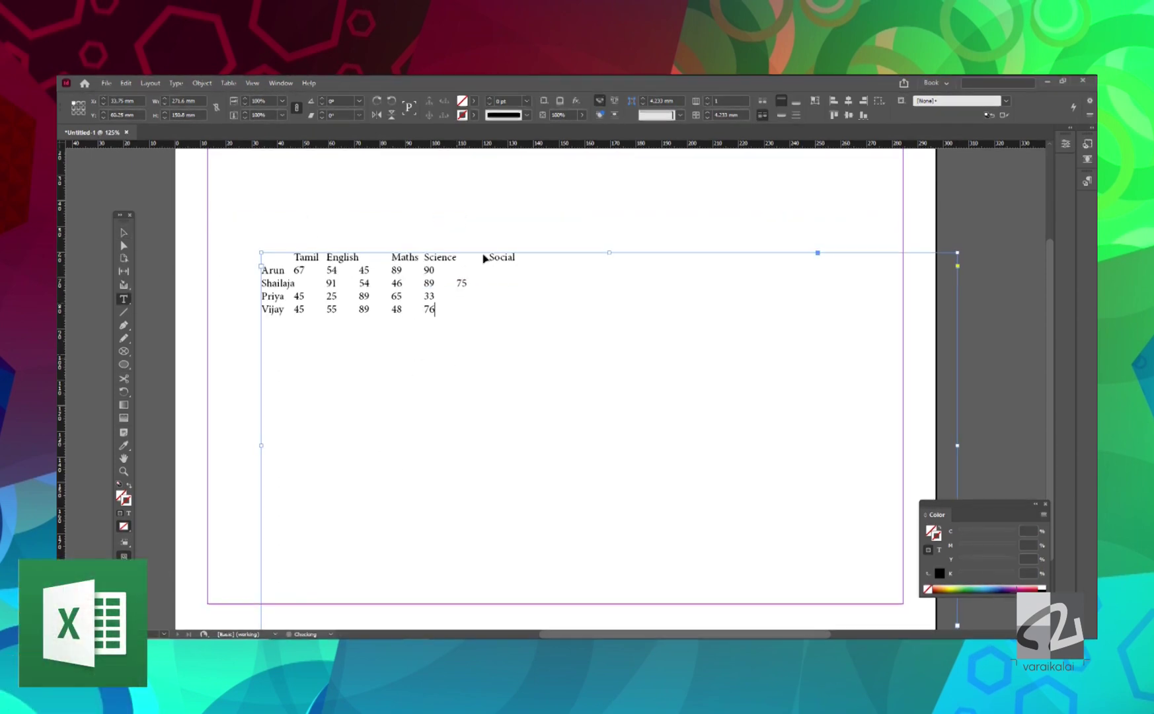
key("ctrl+a")
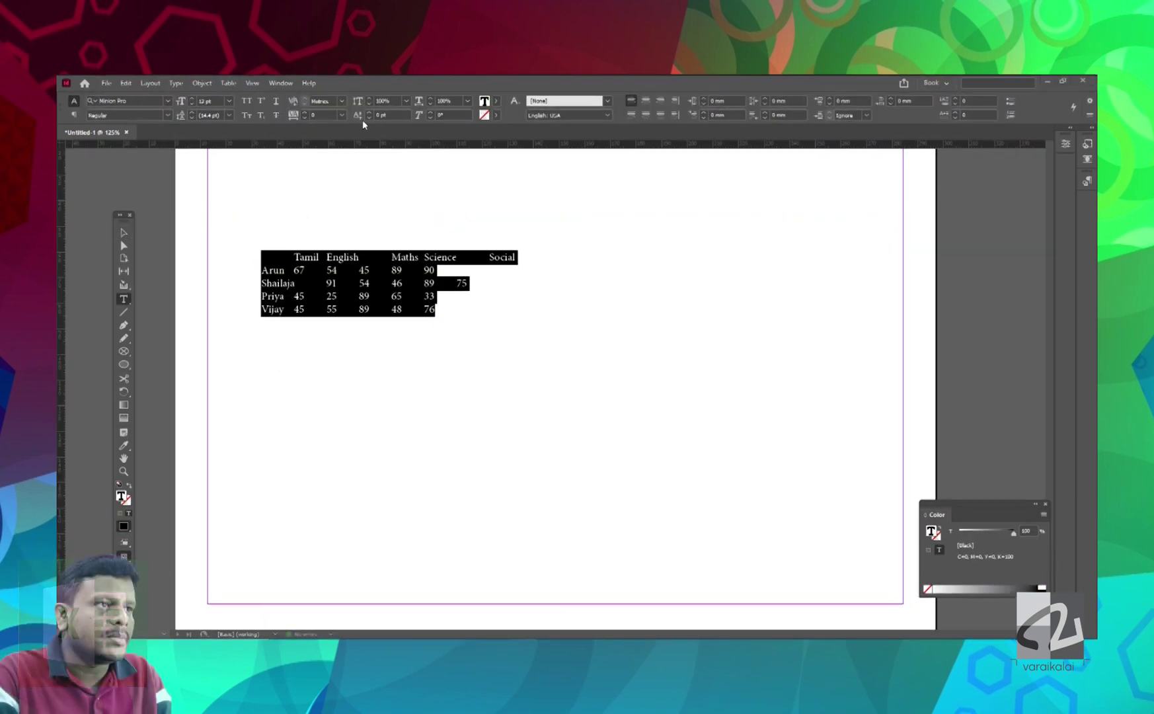
left_click(228, 83)
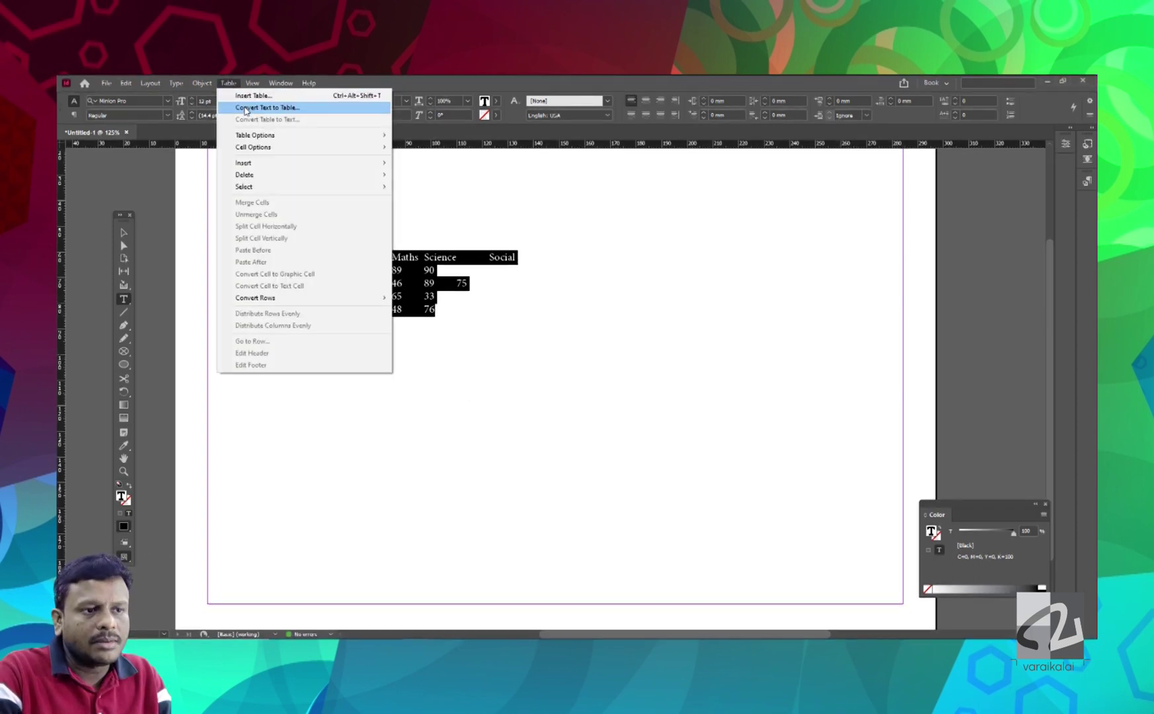
left_click(261, 107)
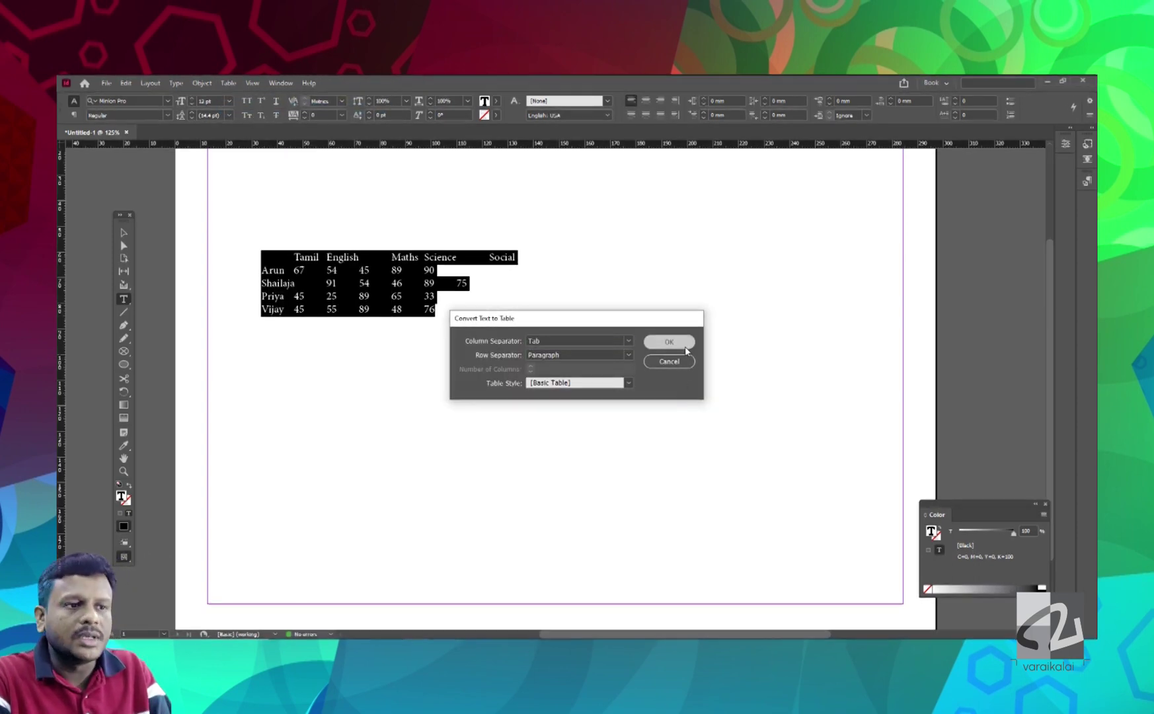
left_click(681, 340)
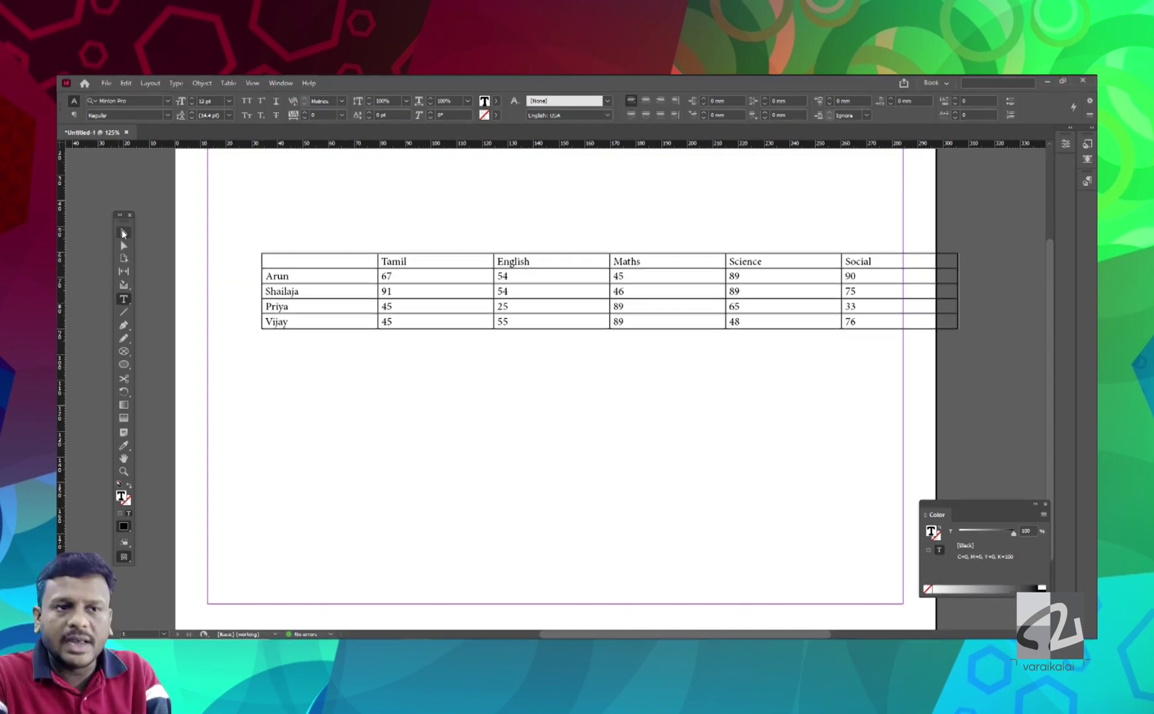
key("Escape")
key("Delete")
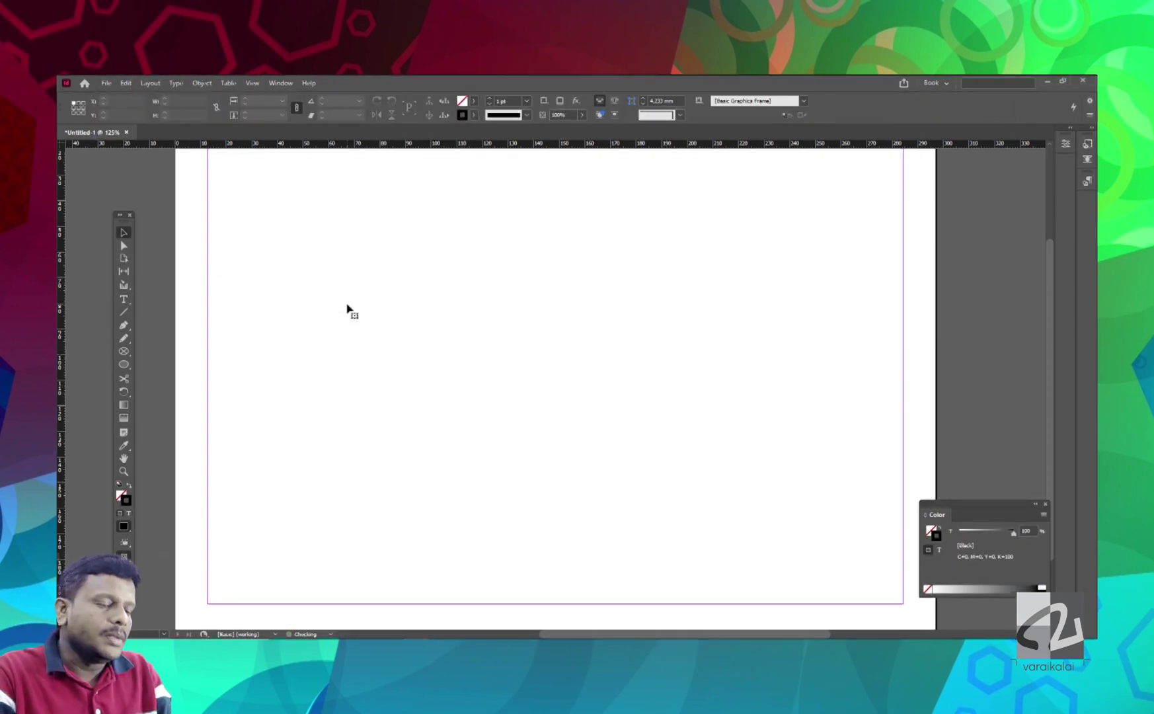
- Place Logo Varaikalai at full size, positioned across the page's left edge
key("ctrl+d")
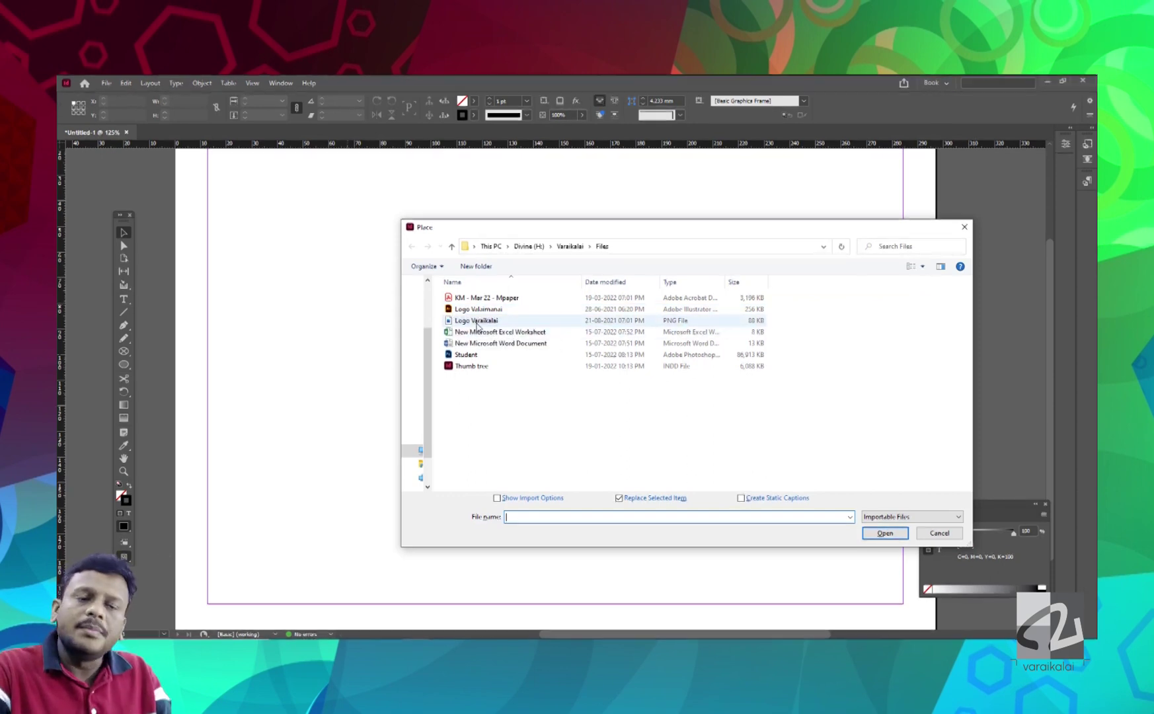
left_click(477, 322)
double_click(477, 322)
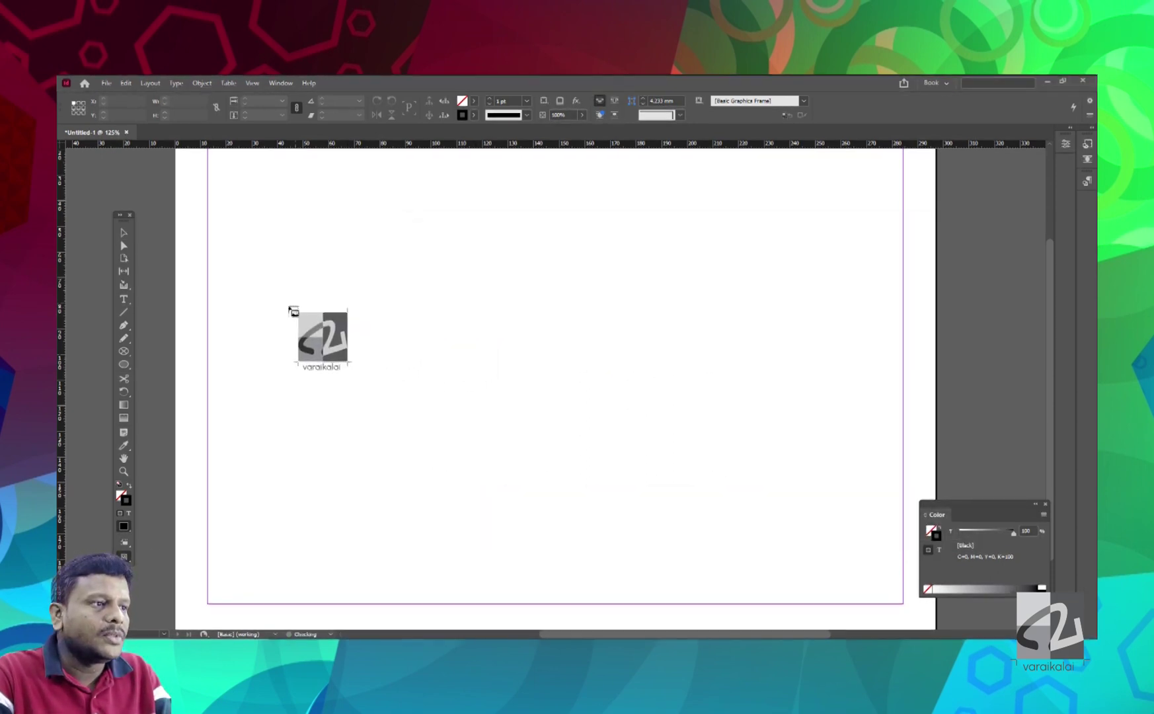
left_click(185, 230)
left_click_drag(261, 286, 314, 266)
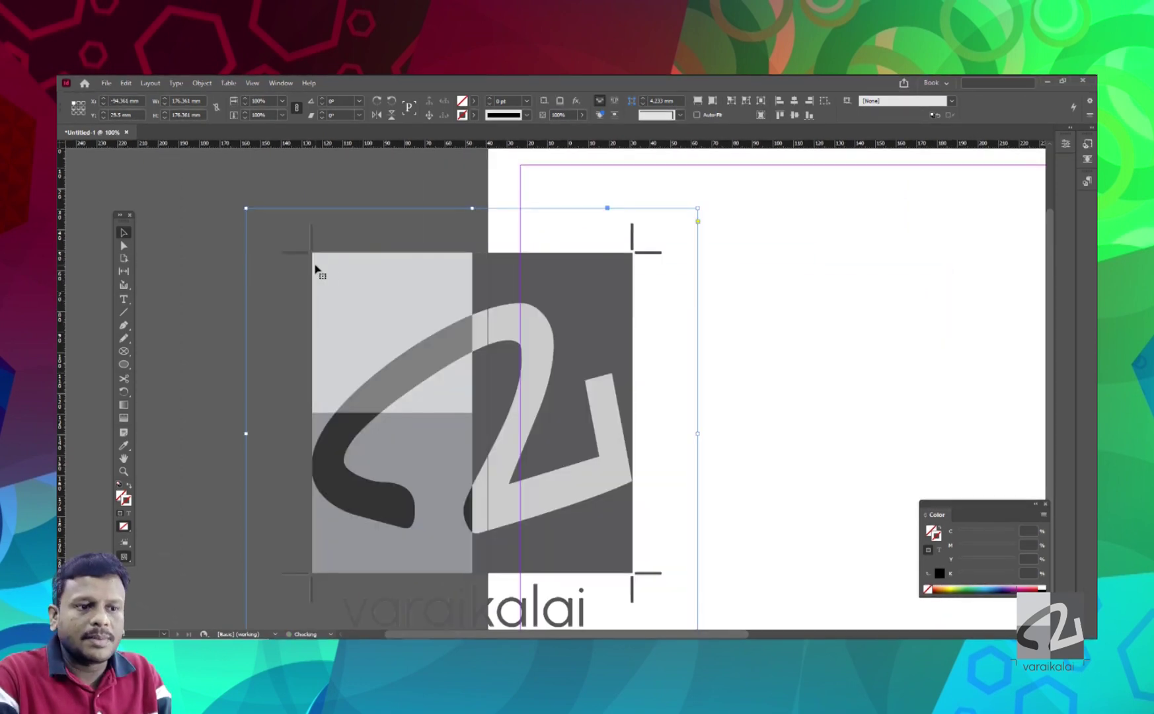
key("ctrl+minus")
left_click_drag(599, 487, 646, 481)
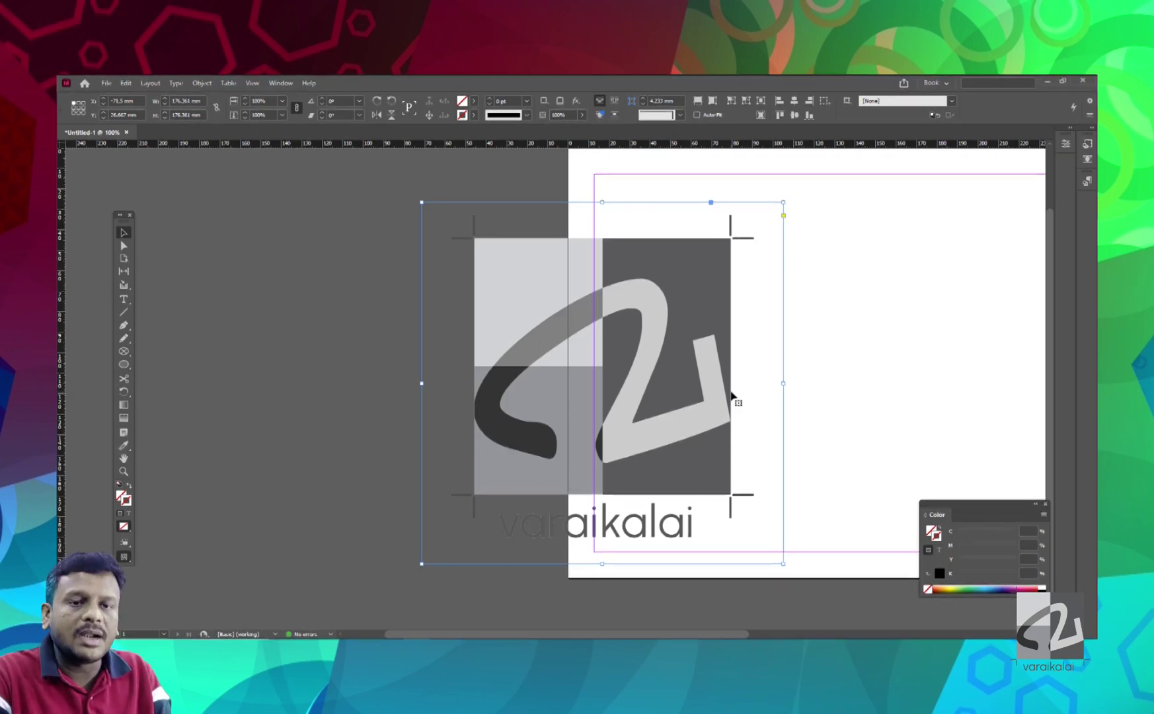
- Draw a large circle over the logo with a light teal CMYK fill, then remove both
left_click(123, 364)
left_click_drag(868, 233, 497, 618)
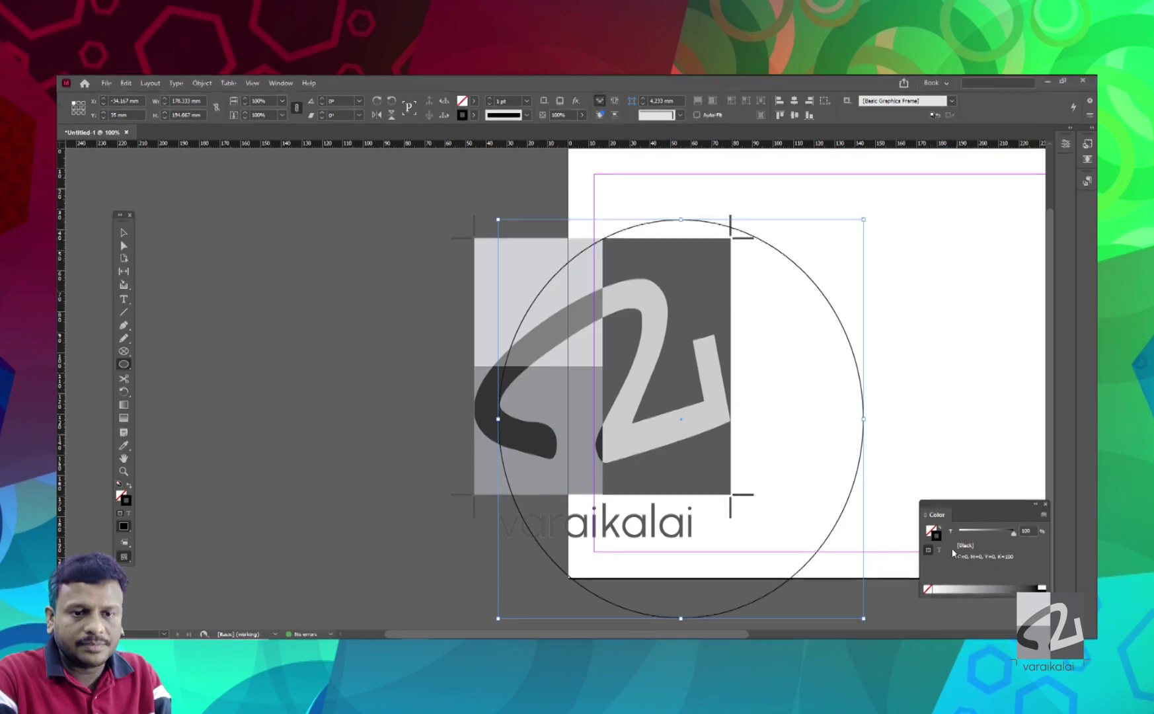
left_click(932, 532)
left_click(966, 565)
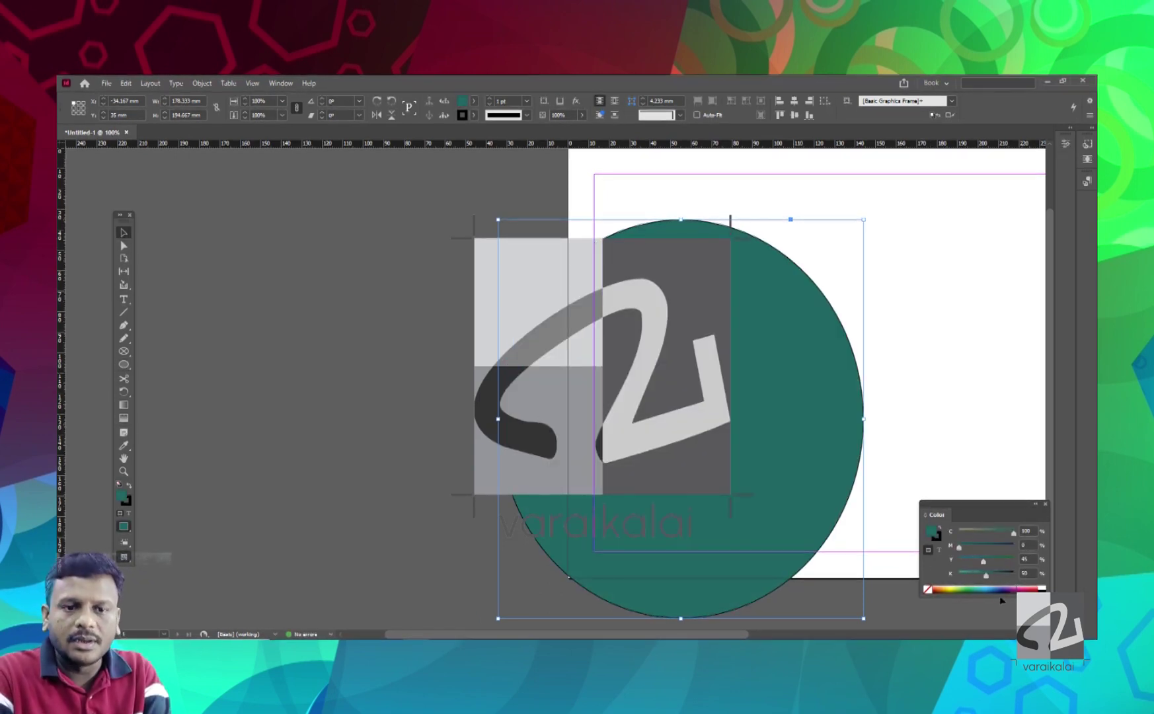
left_click_drag(986, 574, 955, 577)
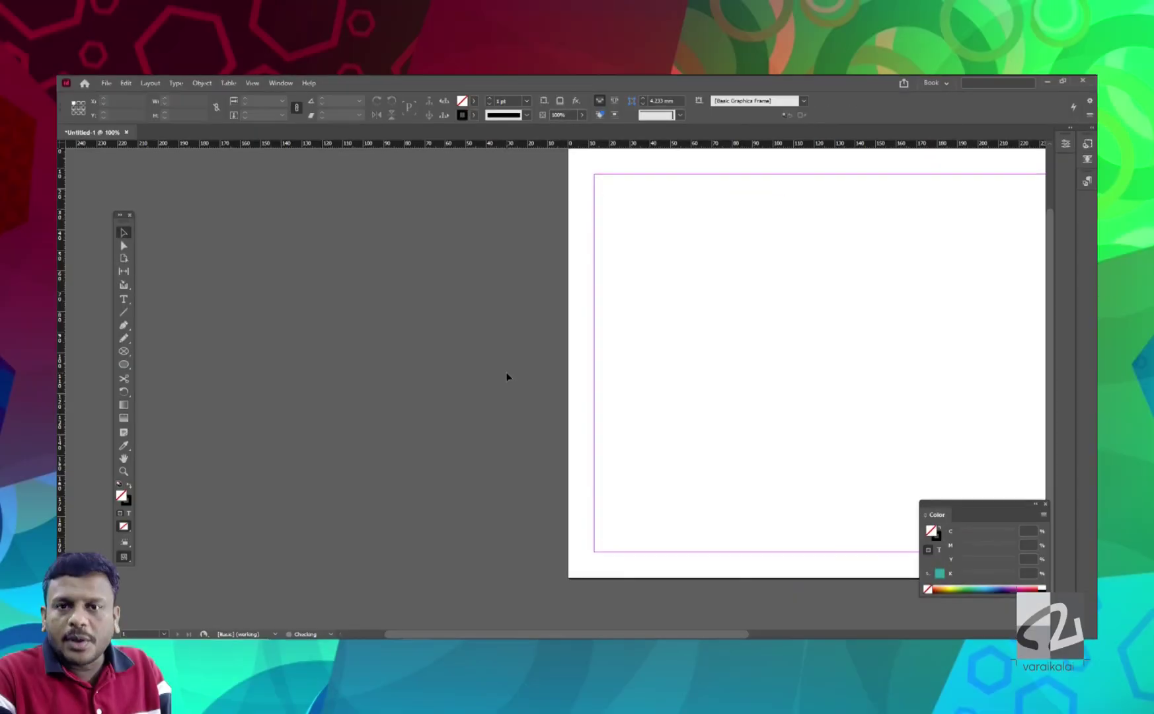
left_click_drag(611, 391, 323, 415)
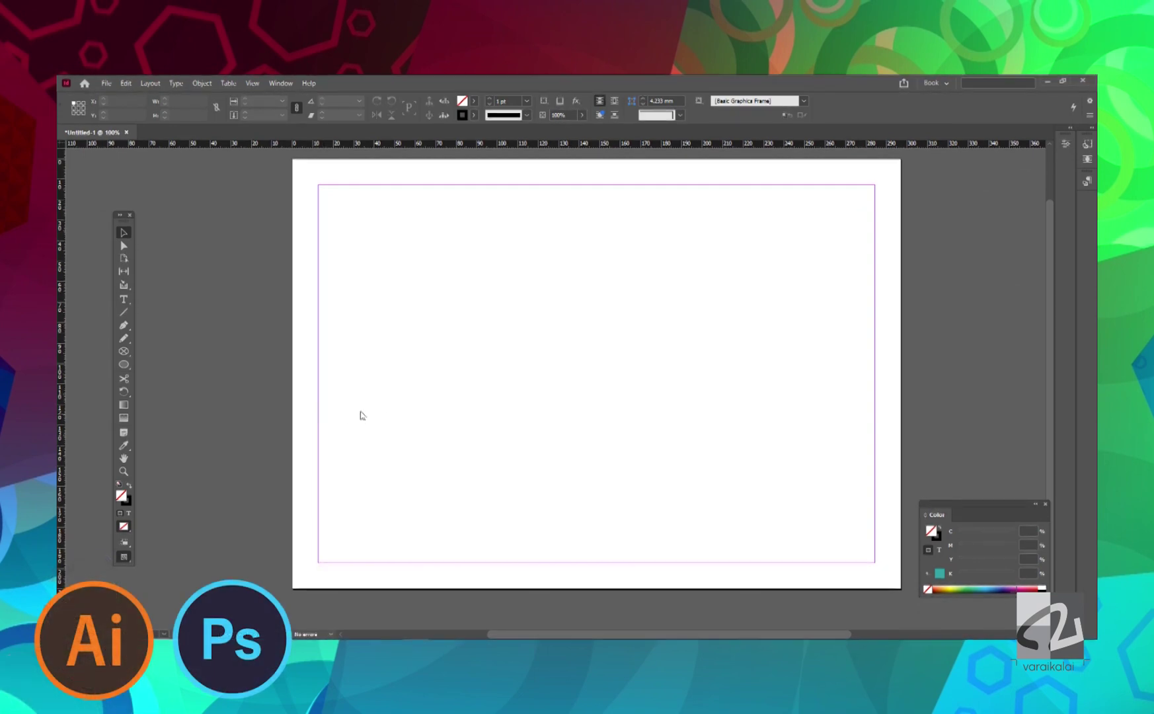
- Place the Logo Valaimanai file on the page and move it up and left
key("ctrl+d")
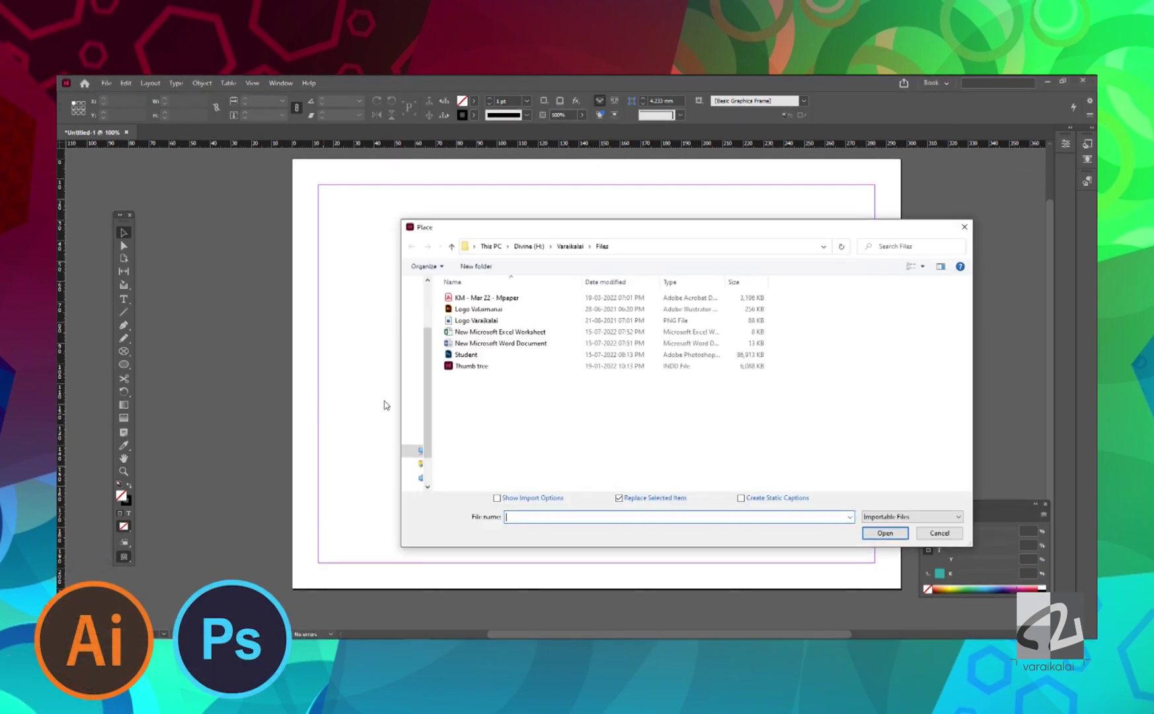
double_click(478, 309)
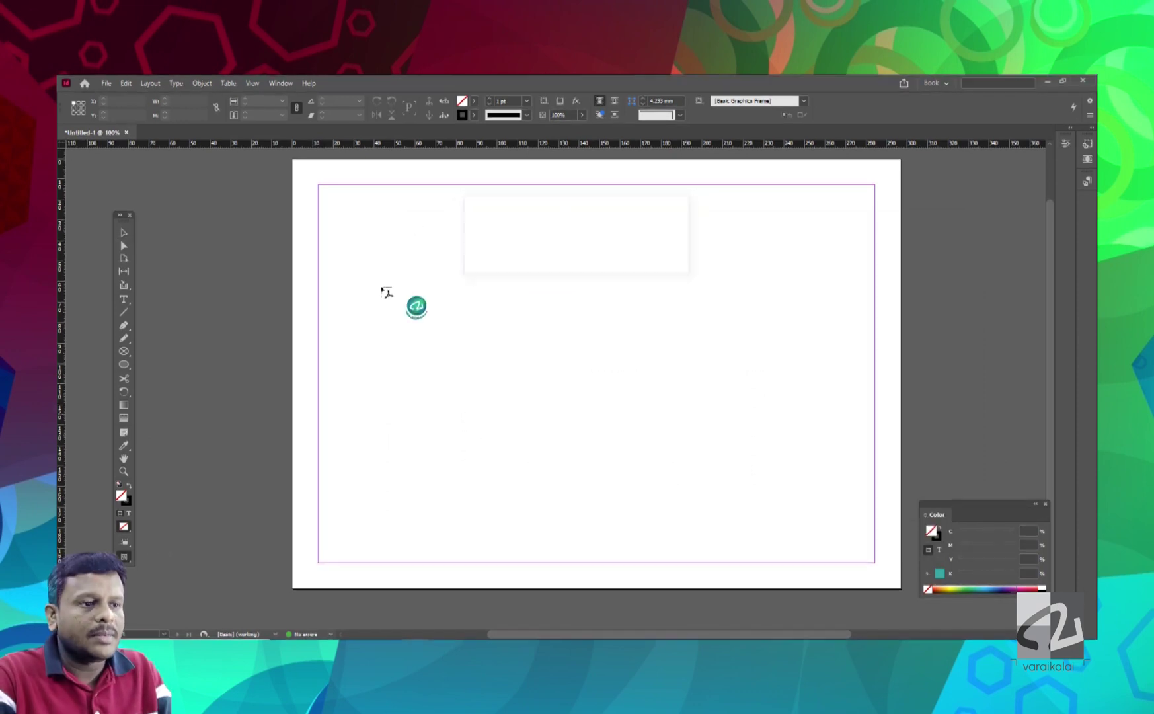
left_click(382, 288)
left_click_drag(667, 420, 408, 312)
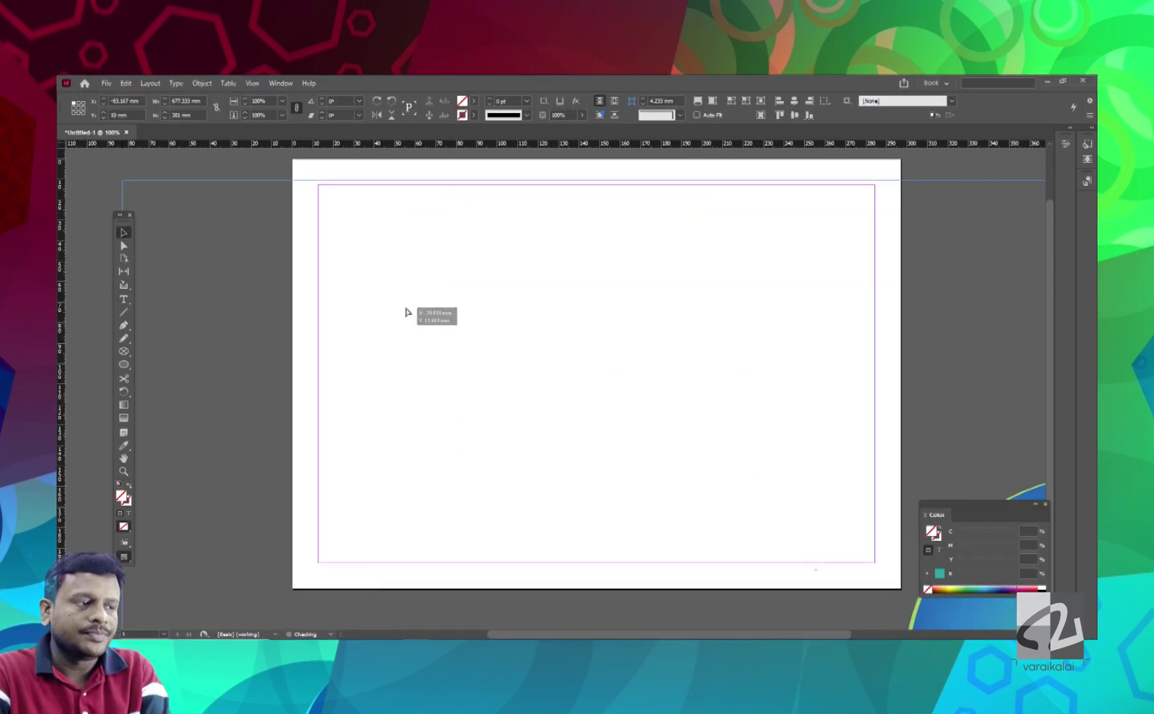
- Place Logo Valaimanai into a new rectangle frame, fit proportionally, and move it partly off-page
left_click_drag(128, 356, 166, 375)
left_click_drag(349, 264, 718, 493)
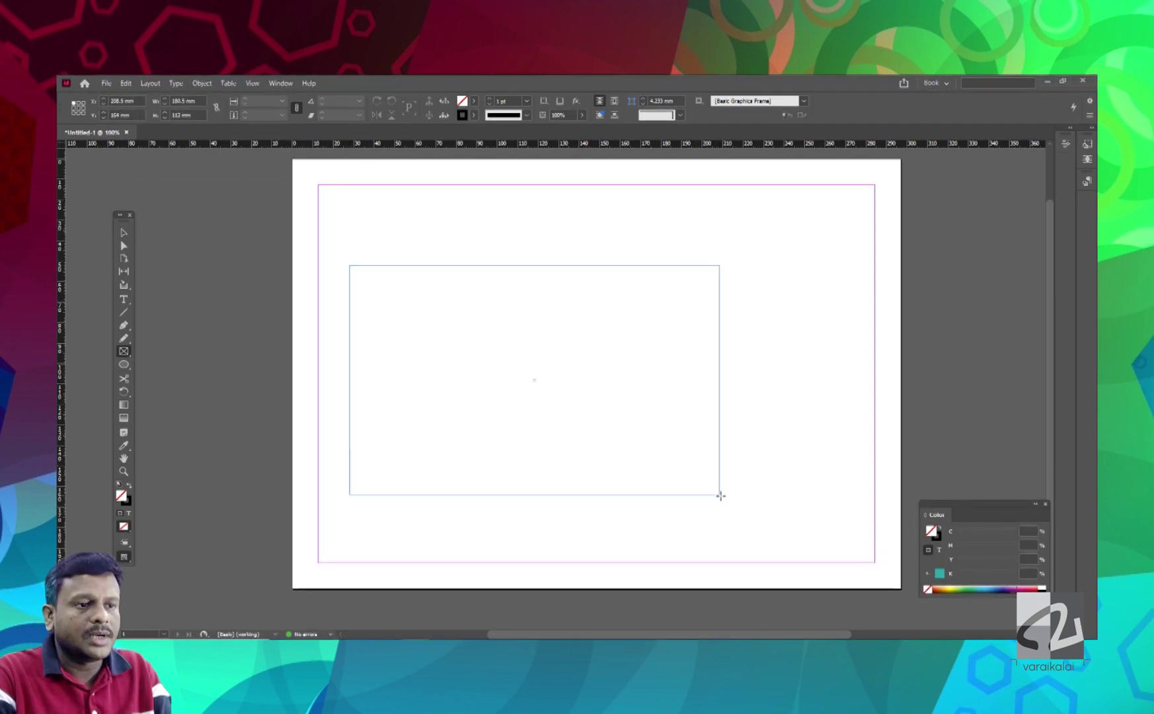
key("ctrl+d")
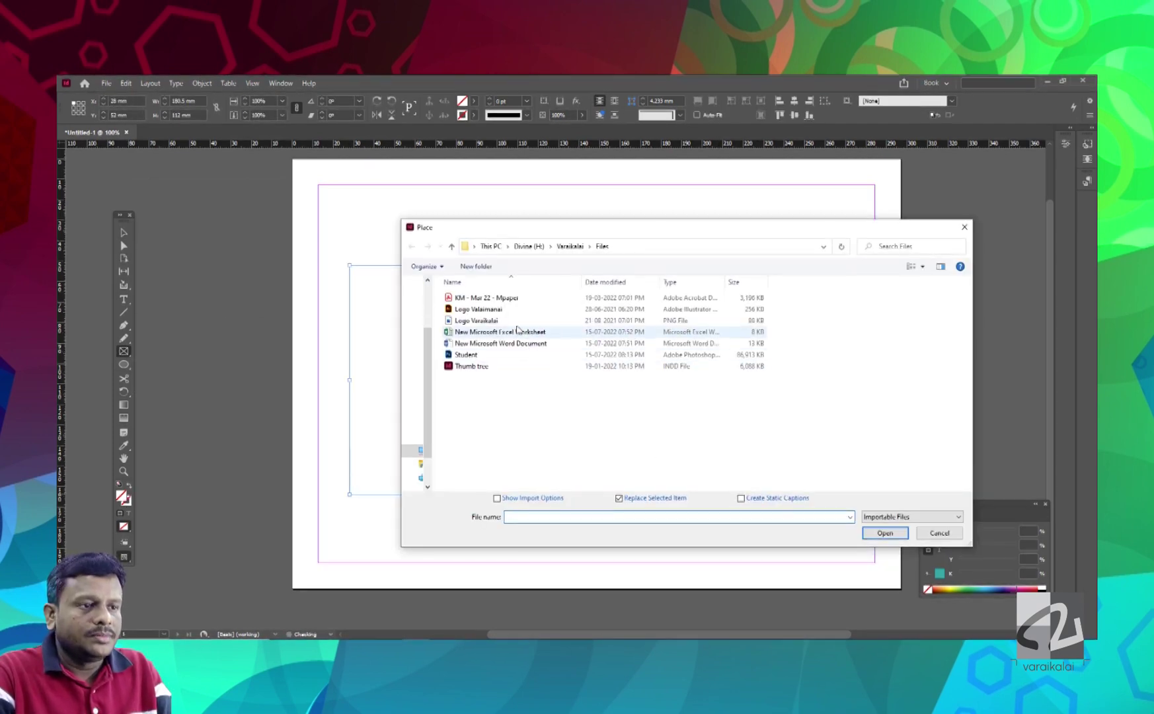
left_click(479, 309)
key("Return")
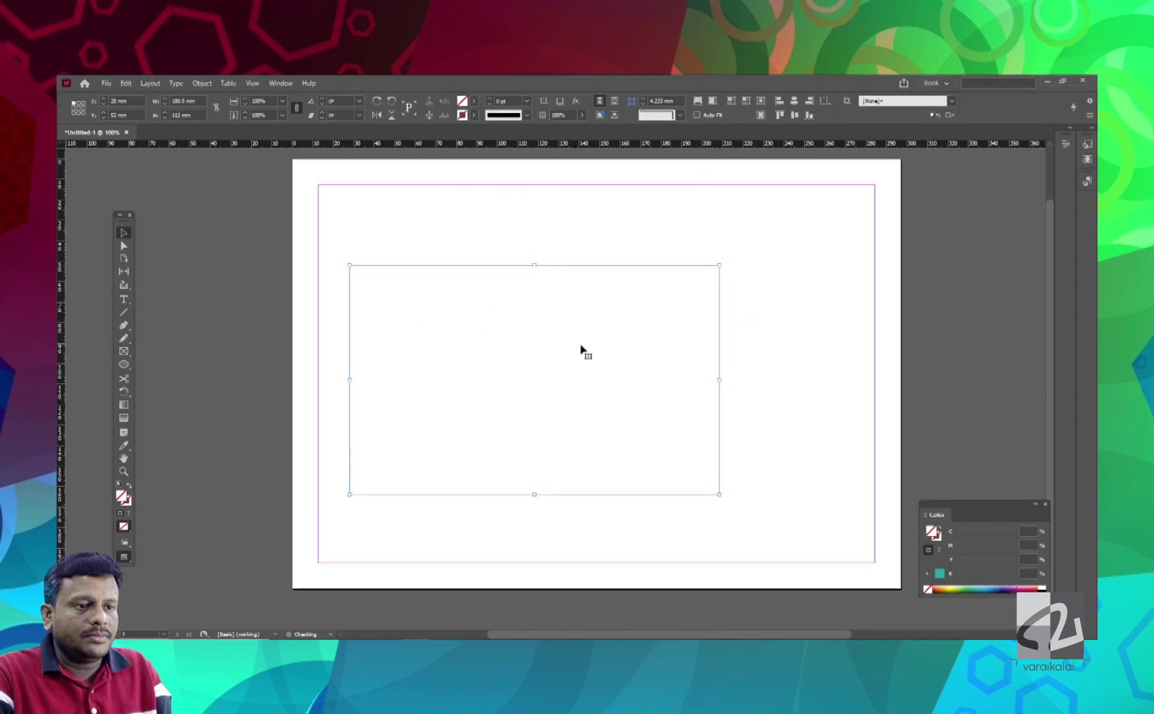
key("ctrl+alt+shift+e")
left_click_drag(565, 392, 297, 401)
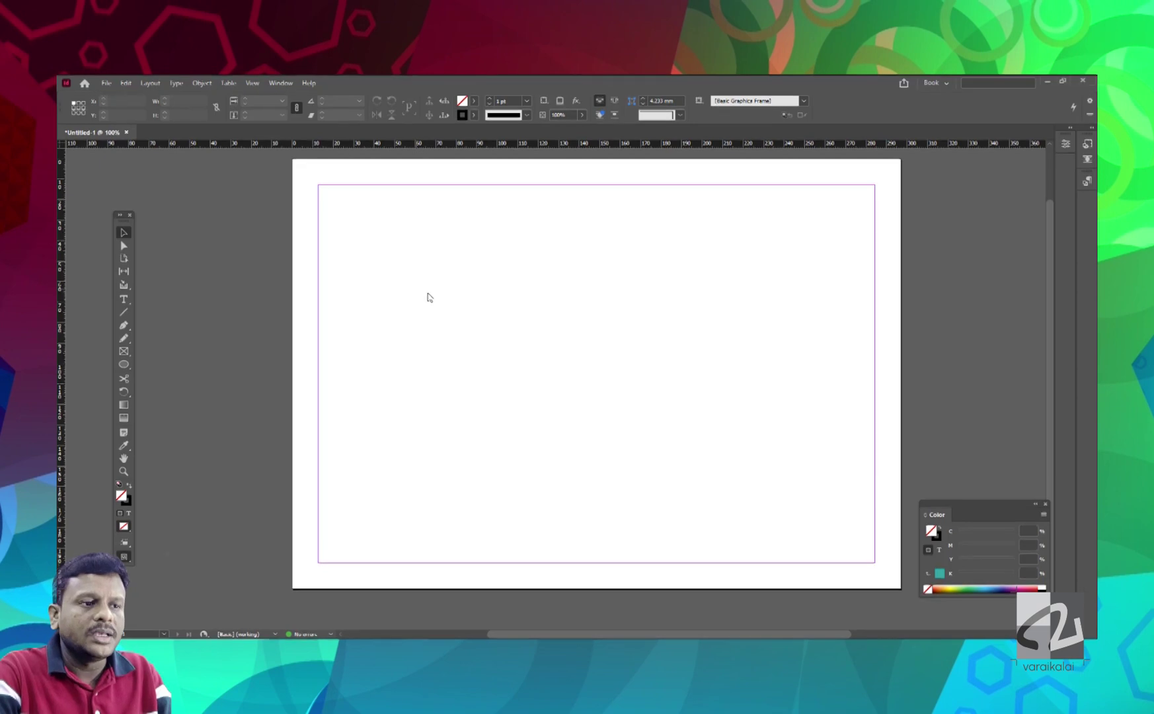
- Place the Student image with its corner at the top-left margin
key("ctrl+d")
left_click(467, 355)
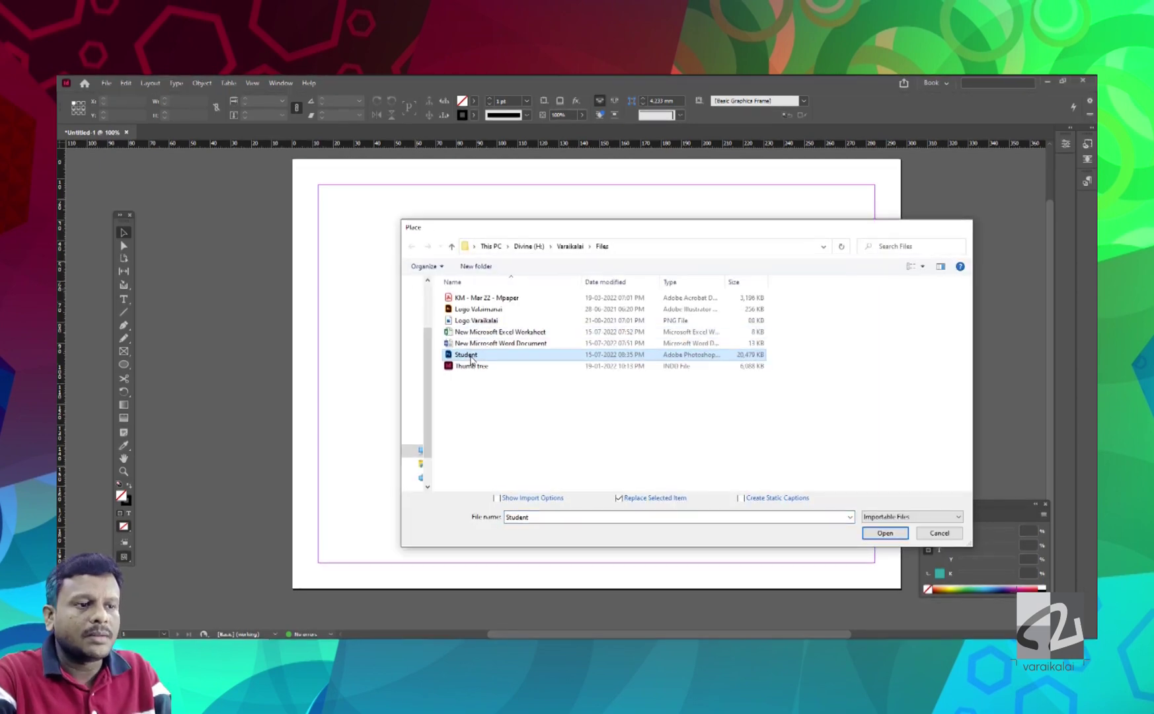
double_click(468, 355)
left_click(349, 195)
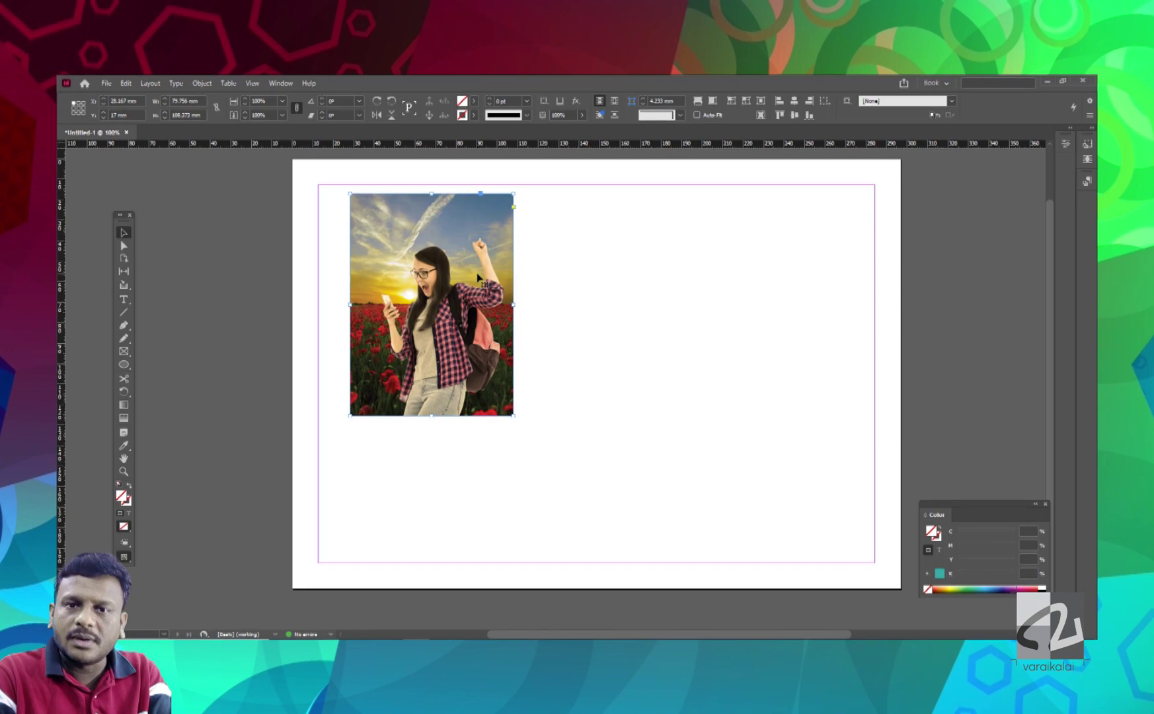
- Delete the photo and reopen Student with import options, previewing each layer's visibility
key("Delete")
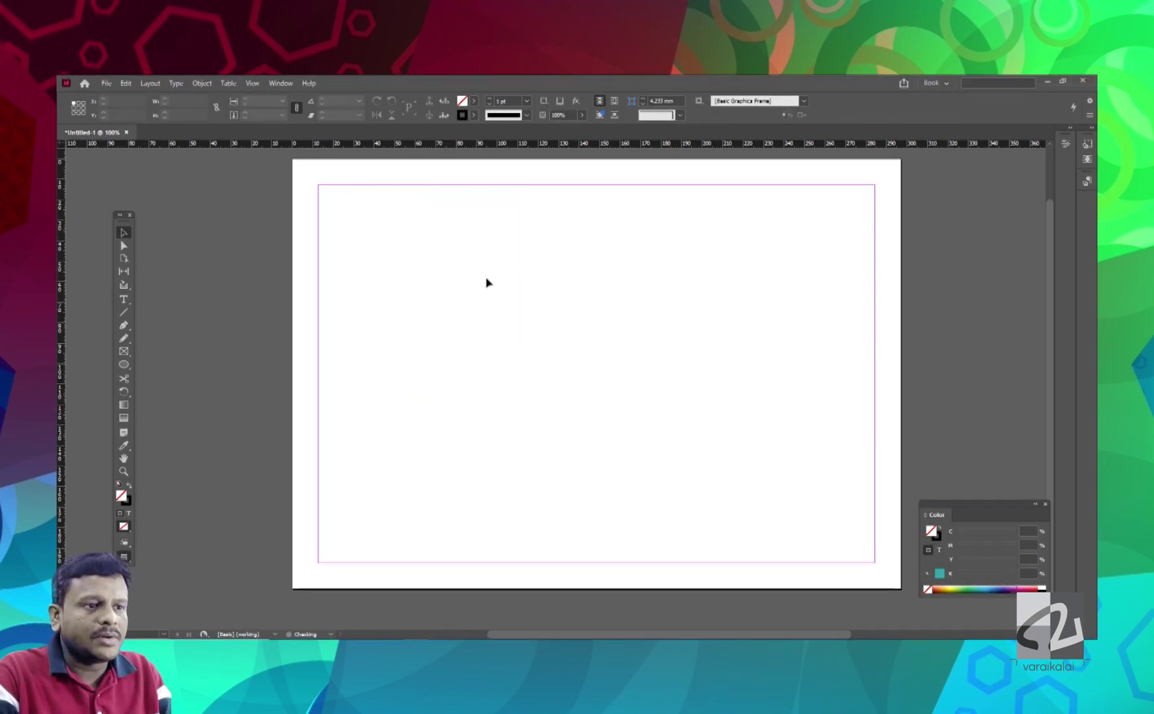
key("ctrl+d")
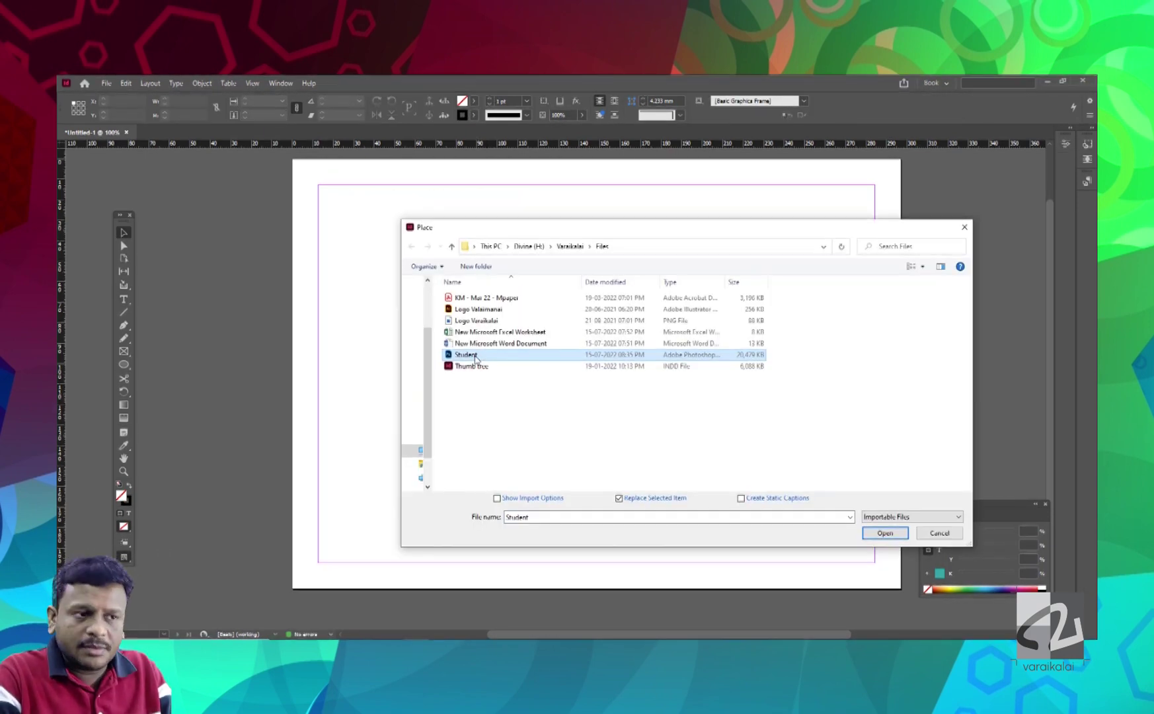
left_click(532, 500)
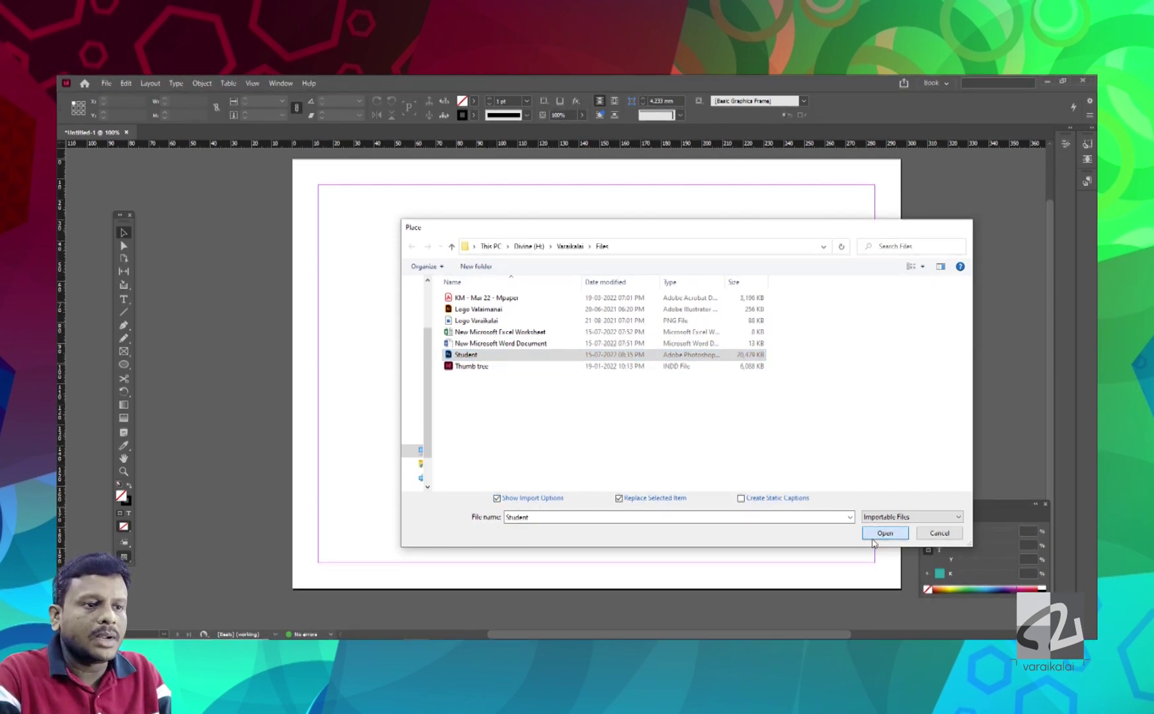
left_click(878, 534)
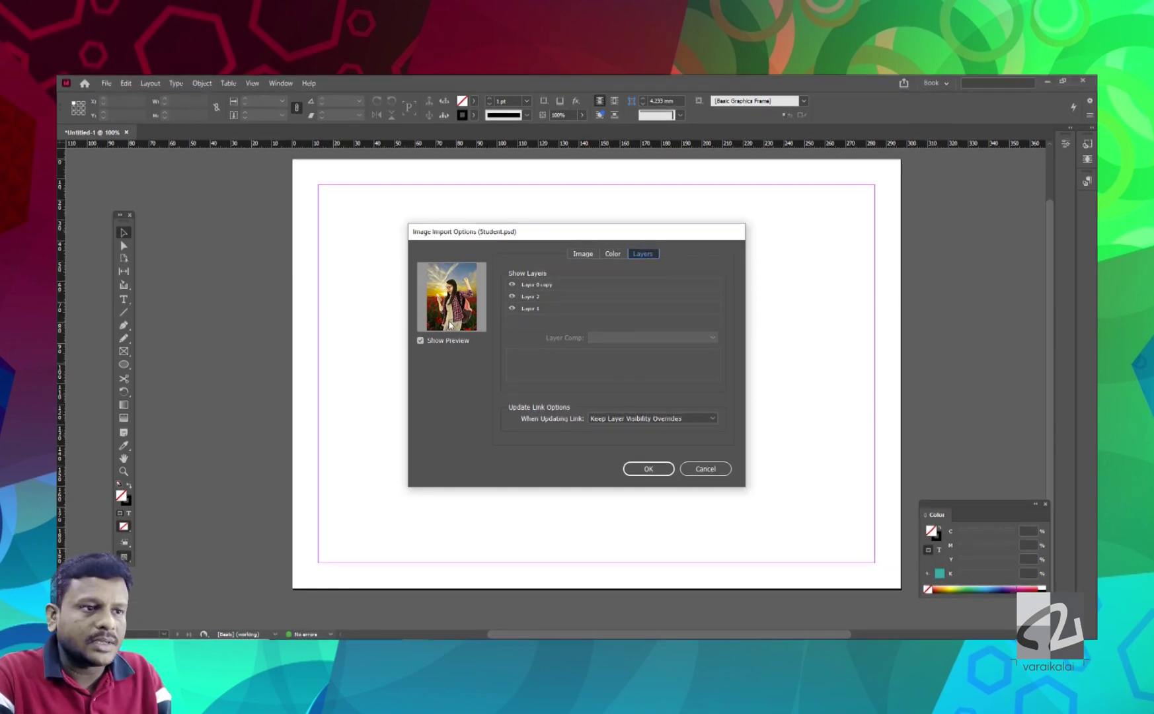
left_click(511, 285)
left_click(511, 285)
left_click(512, 301)
left_click(513, 302)
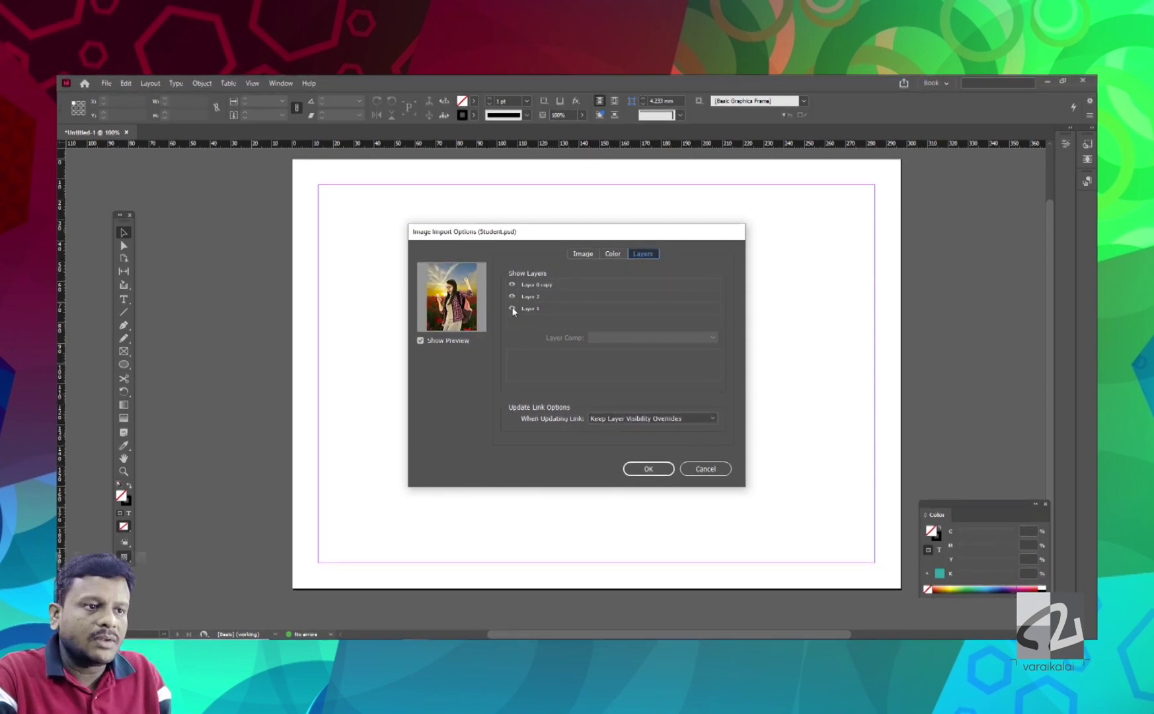
left_click(511, 296)
left_click(512, 297)
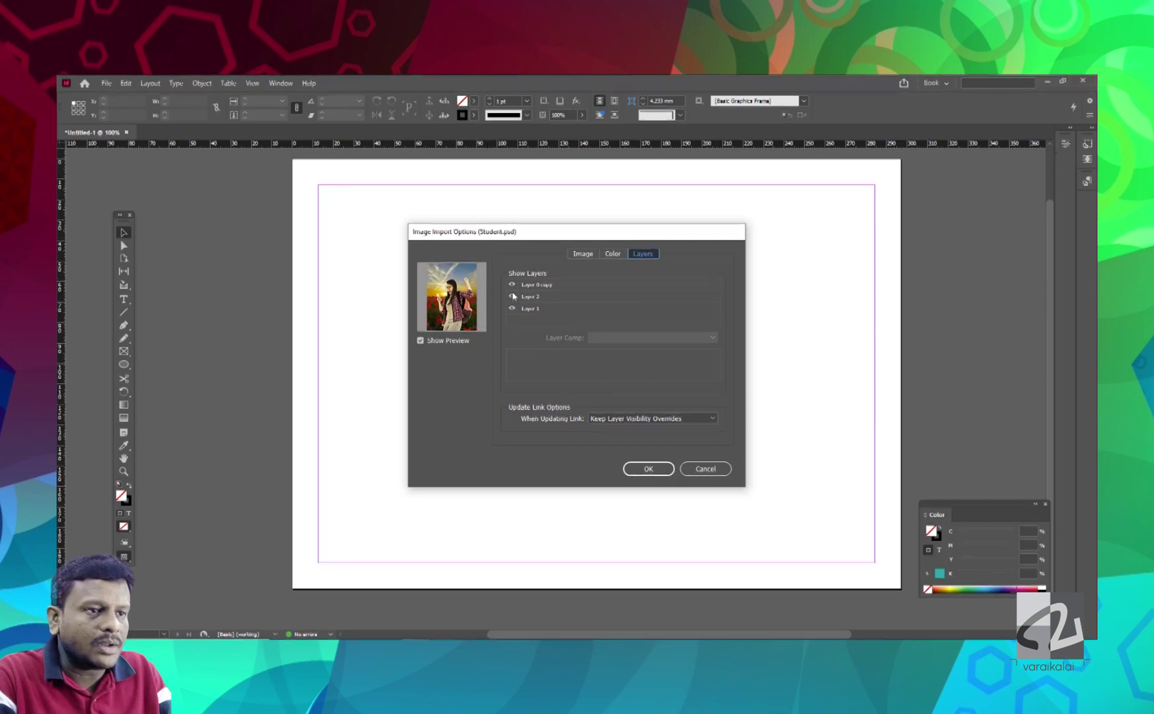
- Show only Layer 0 copy, then place the girl image at the page's left edge
left_click(511, 286)
left_click(513, 308)
left_click(513, 296)
left_click(512, 285)
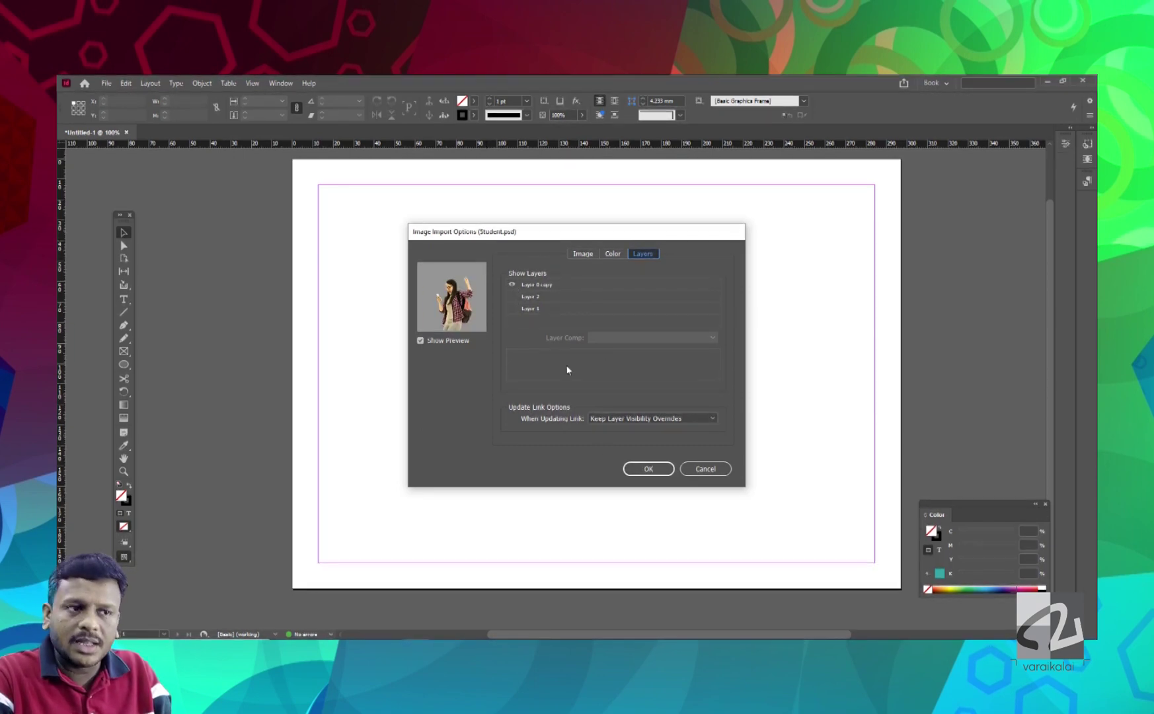
left_click(662, 469)
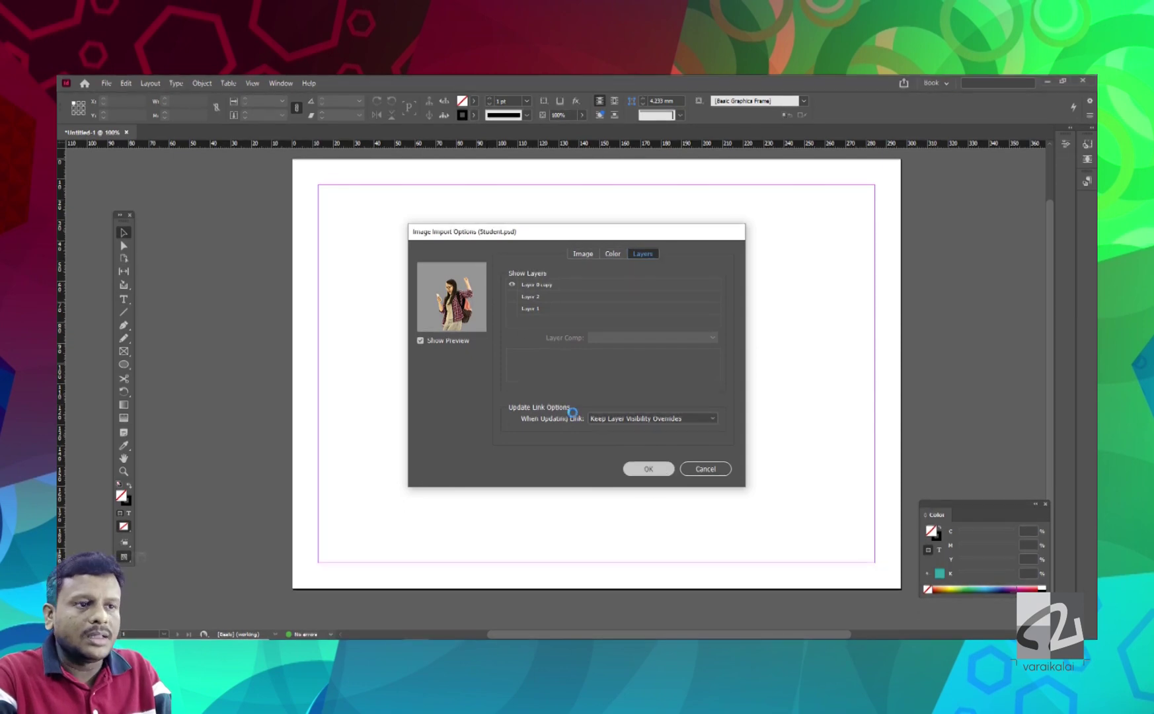
left_click_drag(274, 207, 437, 425)
left_click_drag(347, 353, 226, 413)
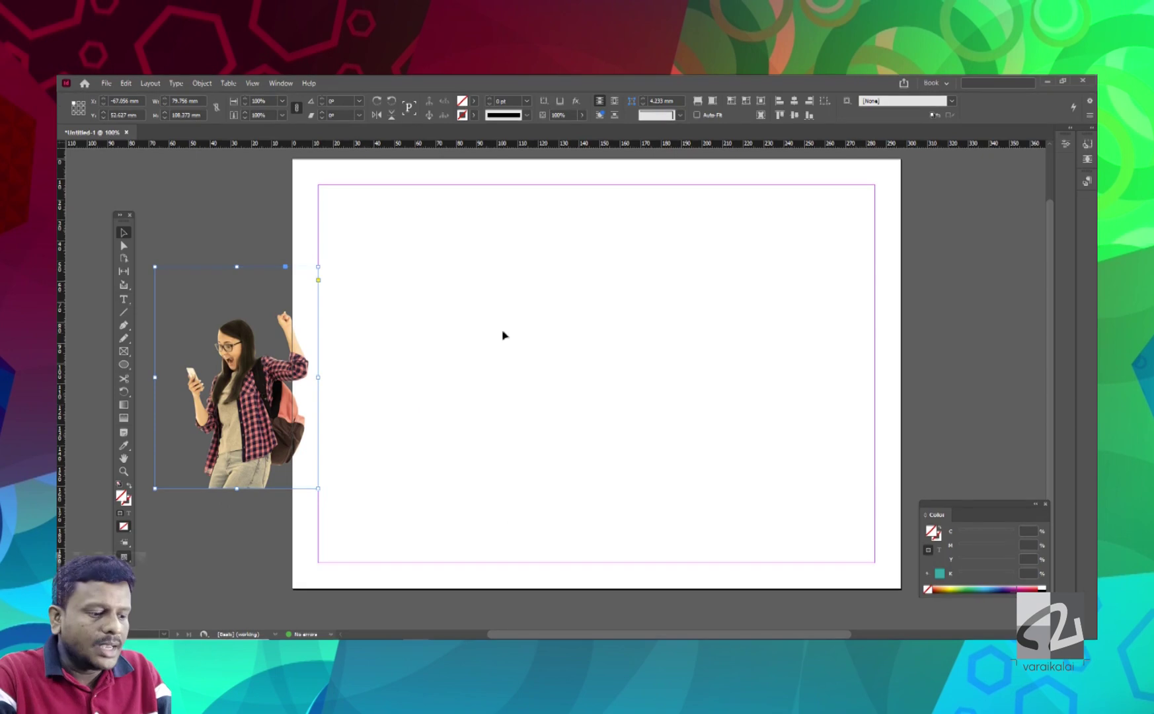
left_click(509, 326)
- Place Student.psd with Layer 2 hidden and move the girl-on-pink image left of centre
key("ctrl+d")
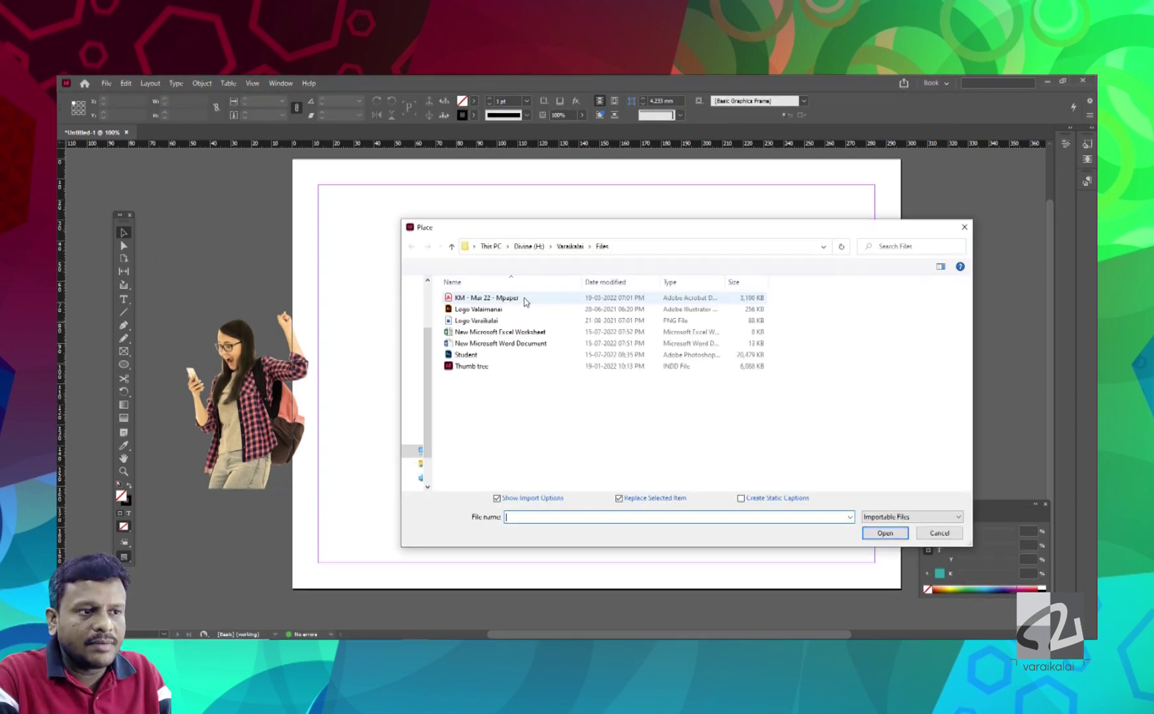
left_click(468, 355)
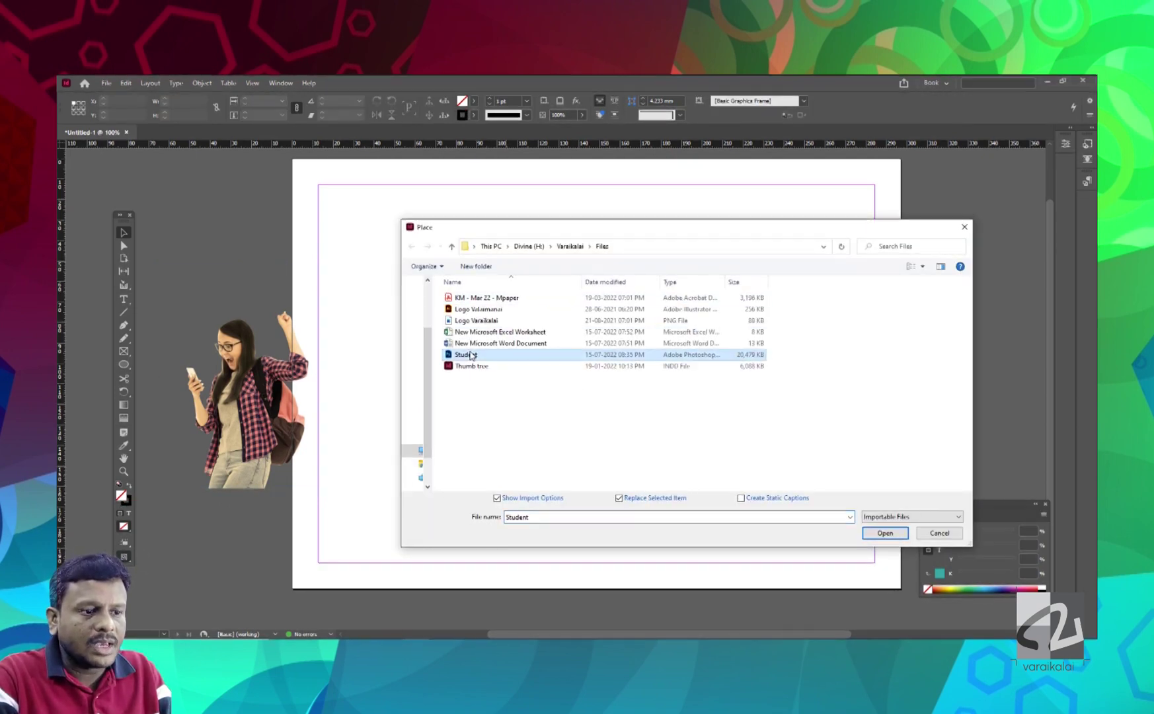
left_click(538, 499)
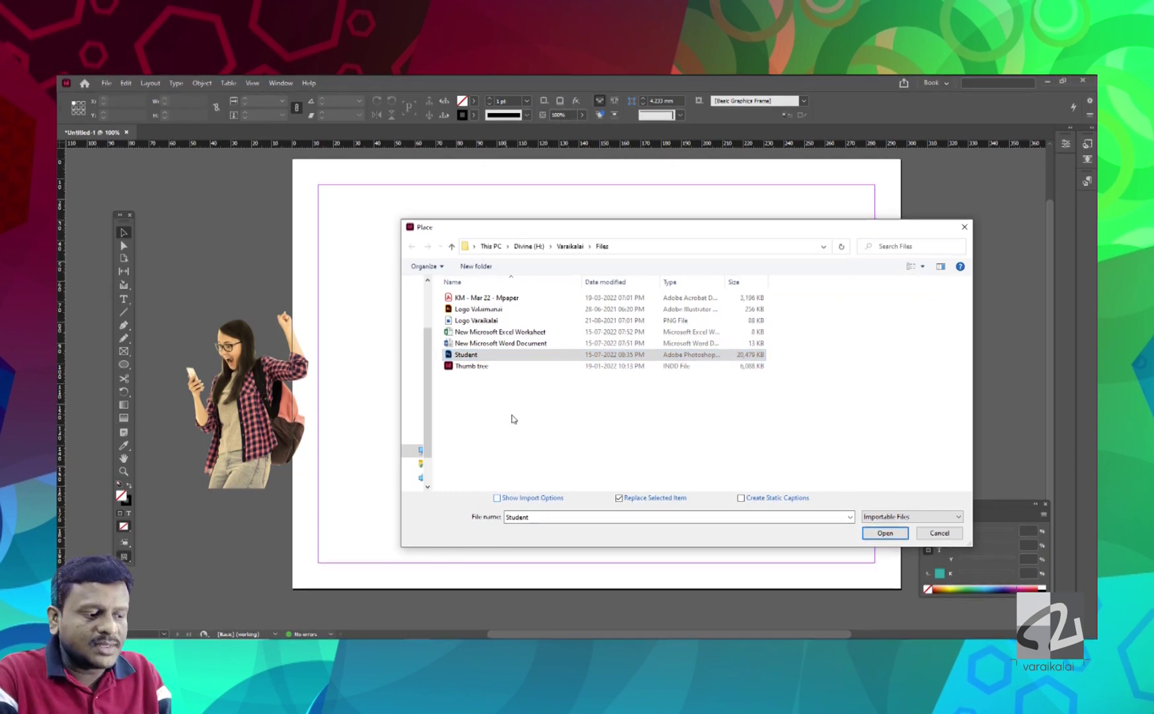
double_click(463, 355, "shift")
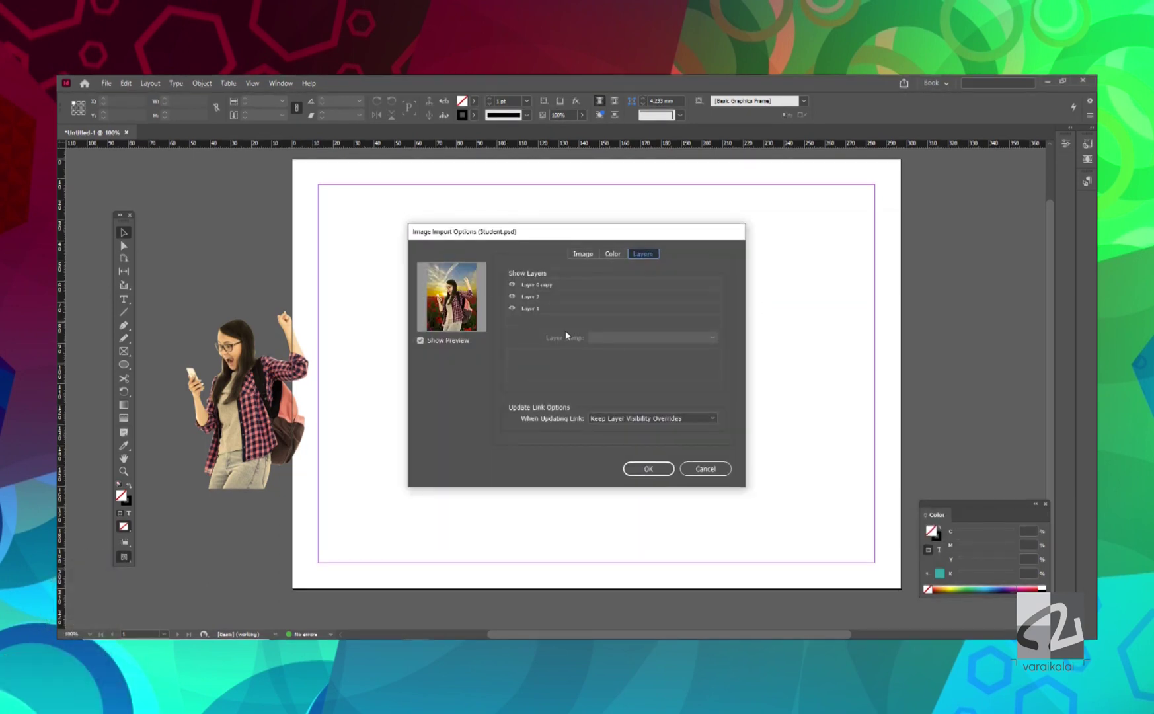
left_click(512, 296)
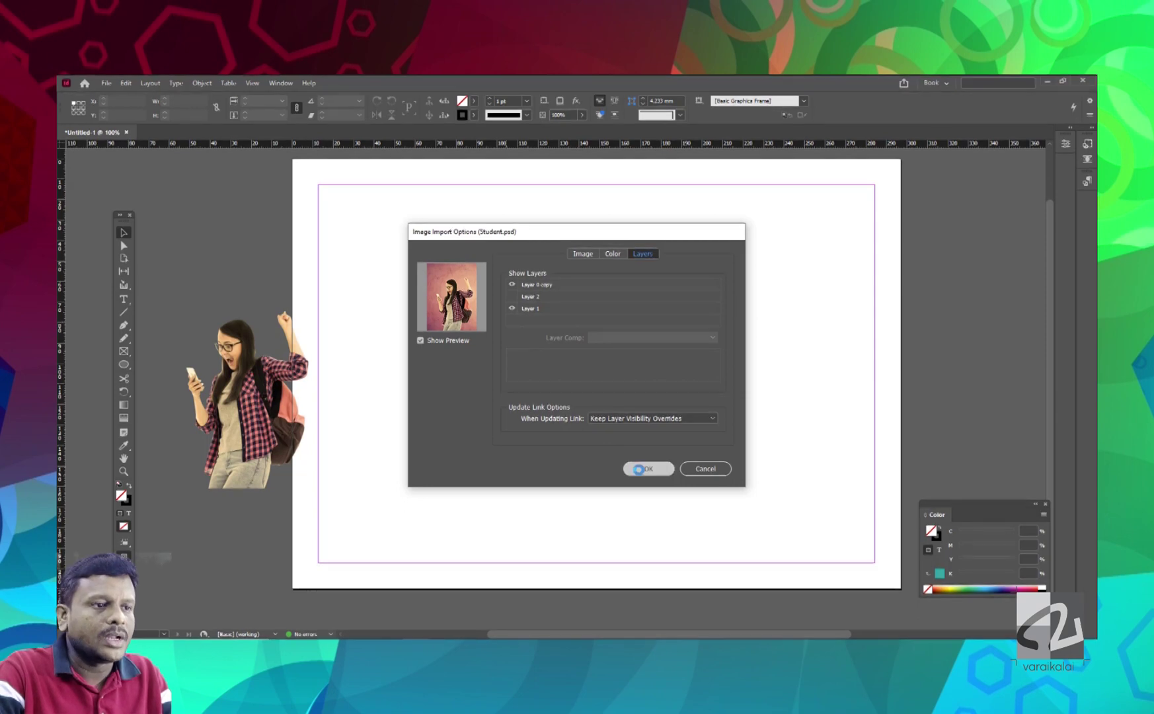
left_click(644, 468)
left_click(435, 242)
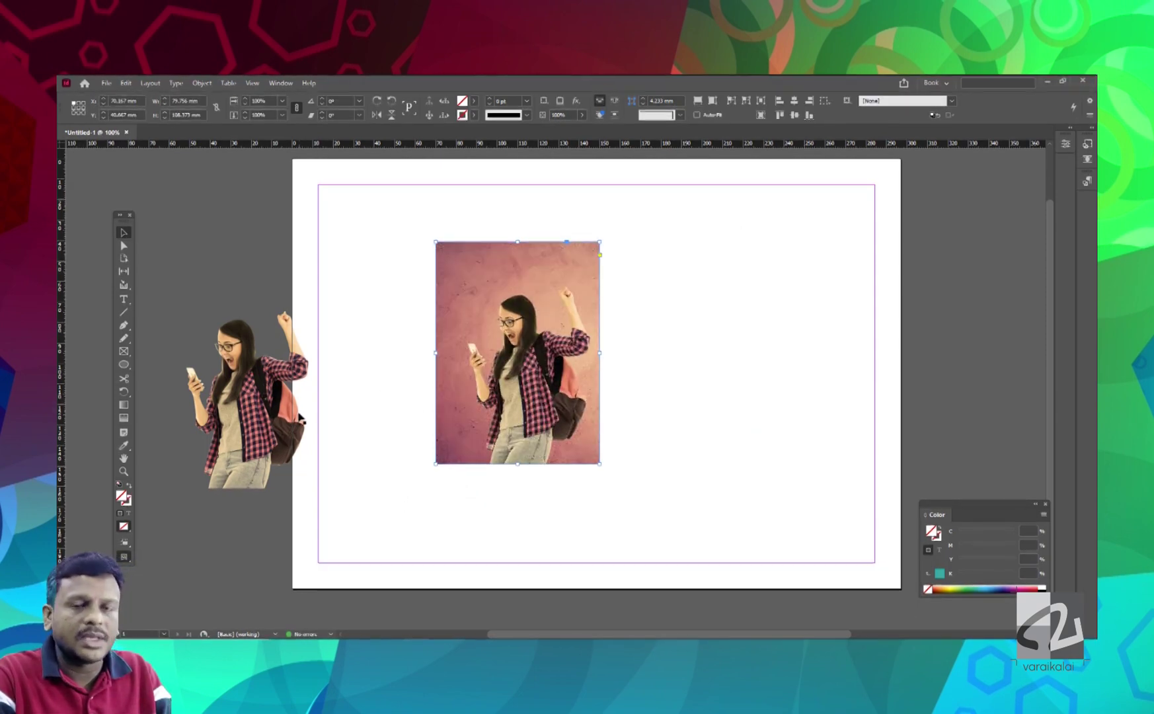
left_click_drag(511, 425, 462, 441)
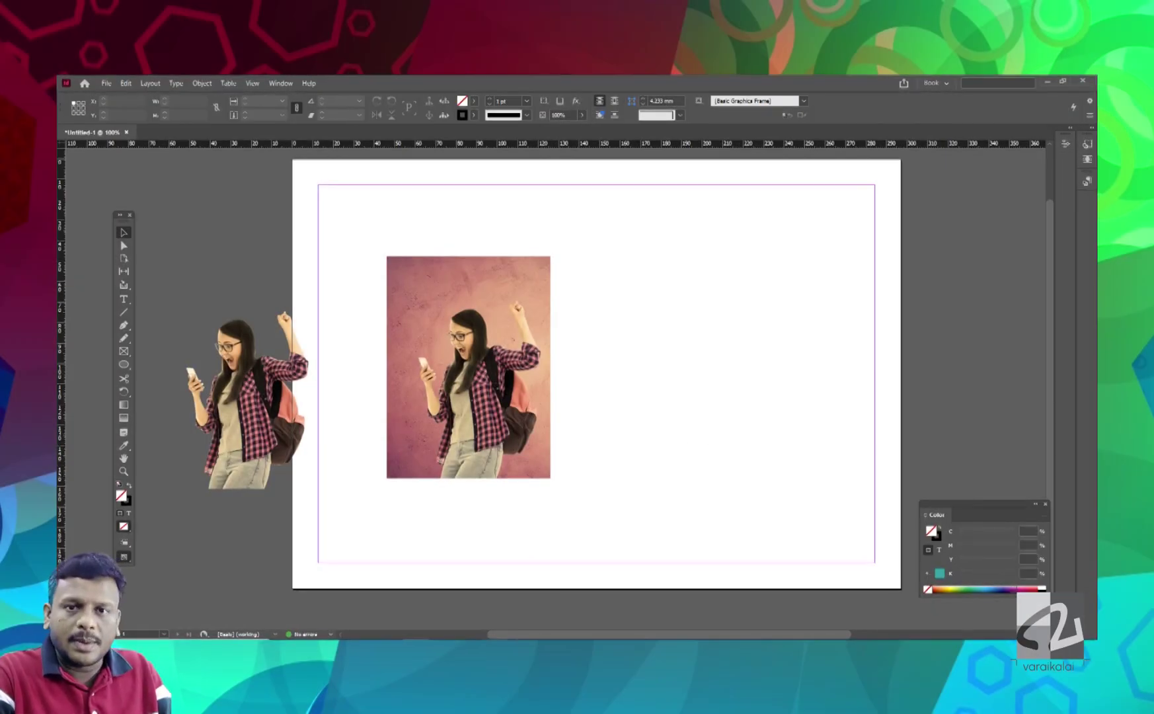
mouse_move(495, 645)
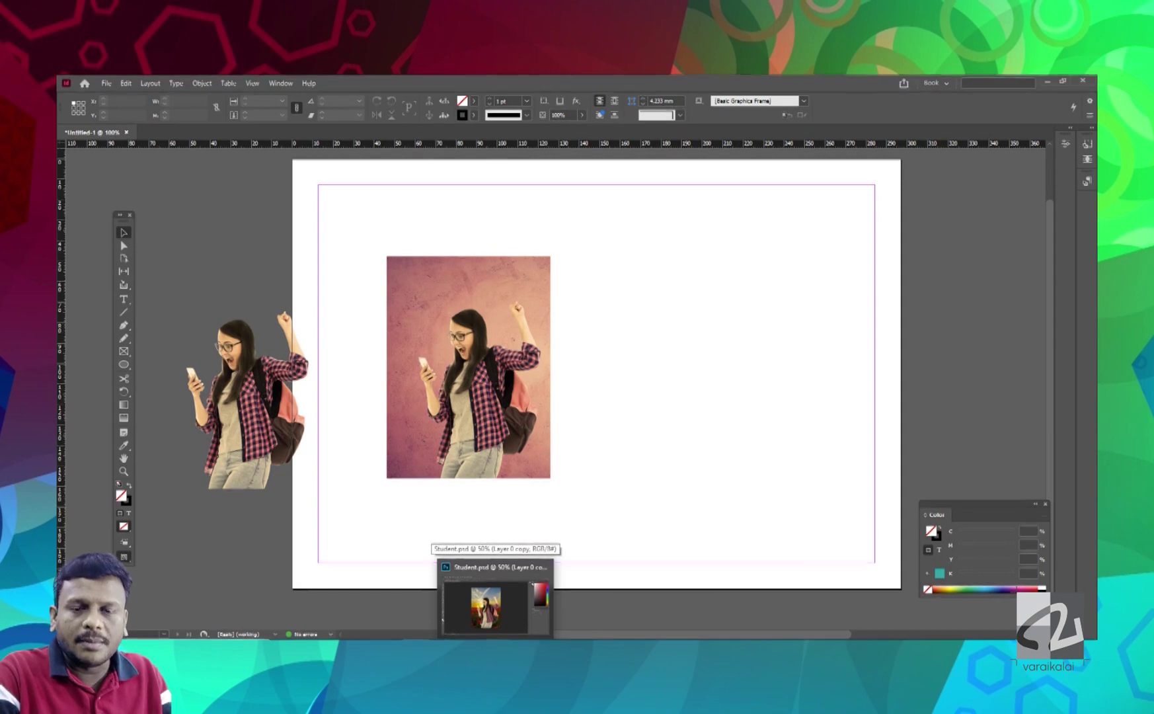
- Paste the room photo into Student.psd above Layer 2, resized to fill the picture
left_click(486, 598)
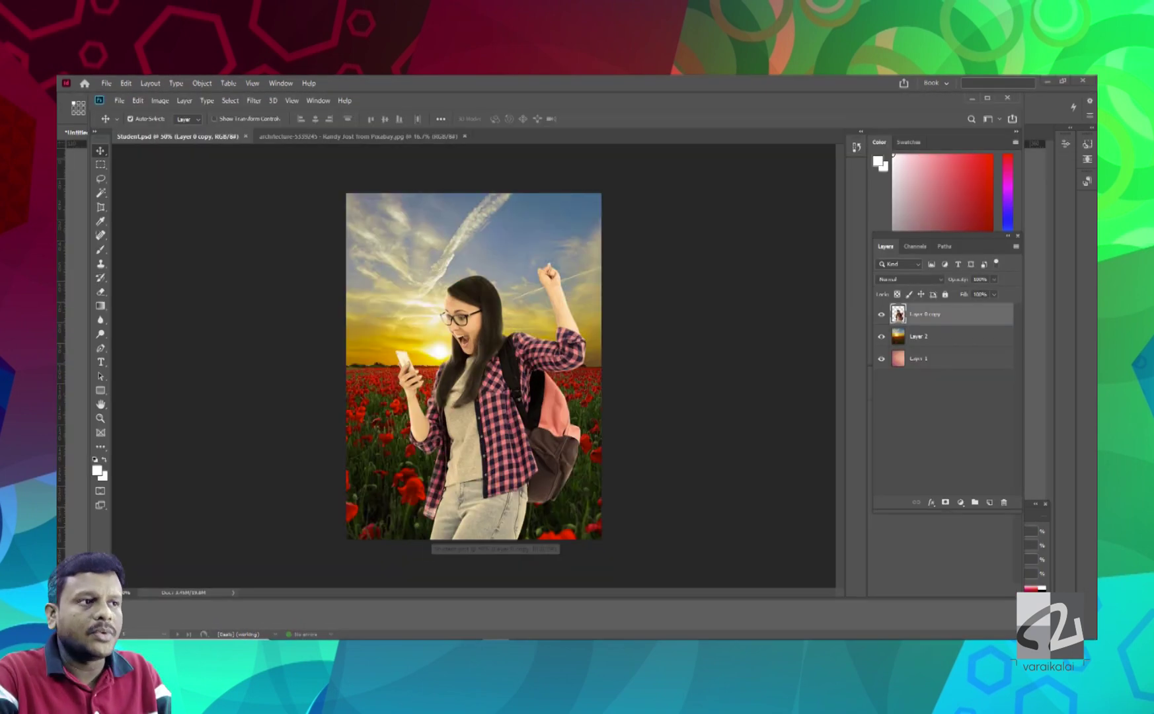
left_click(272, 140)
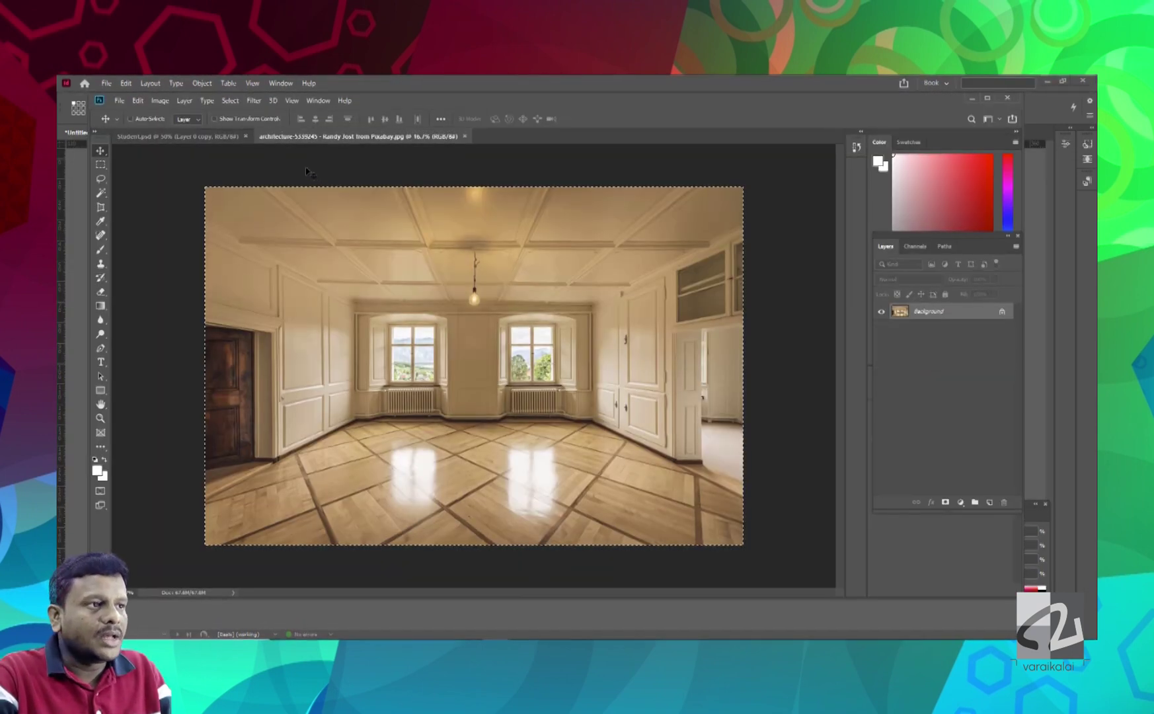
left_click(177, 136)
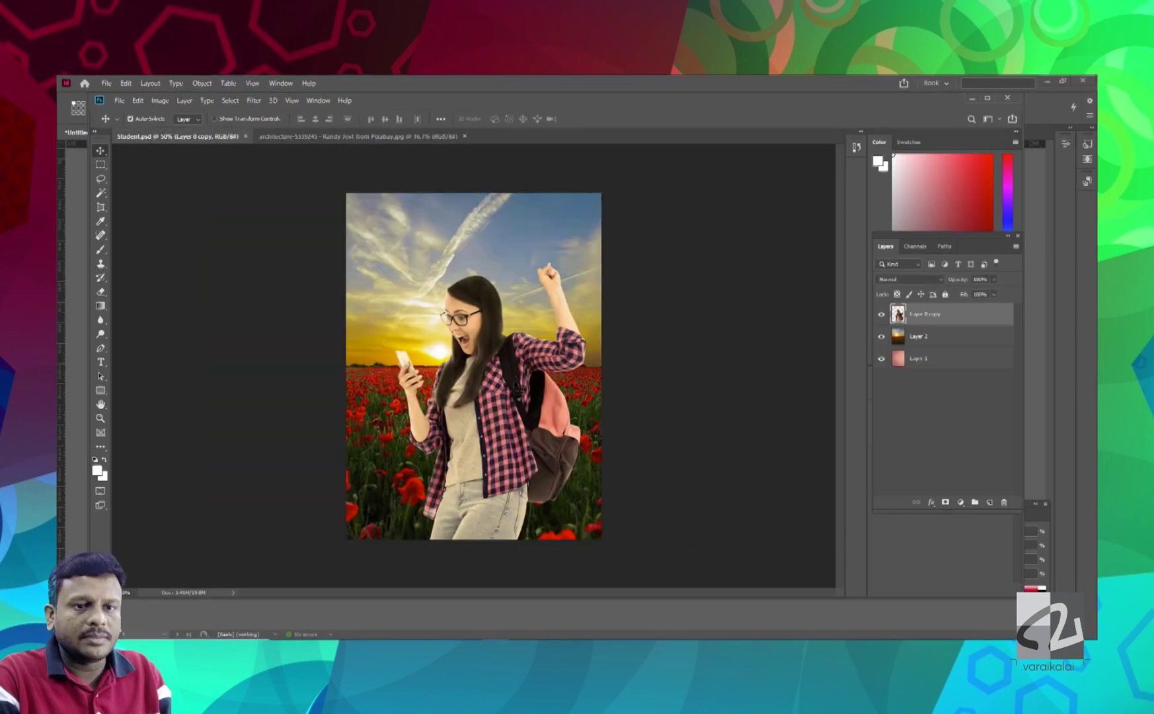
left_click(960, 343)
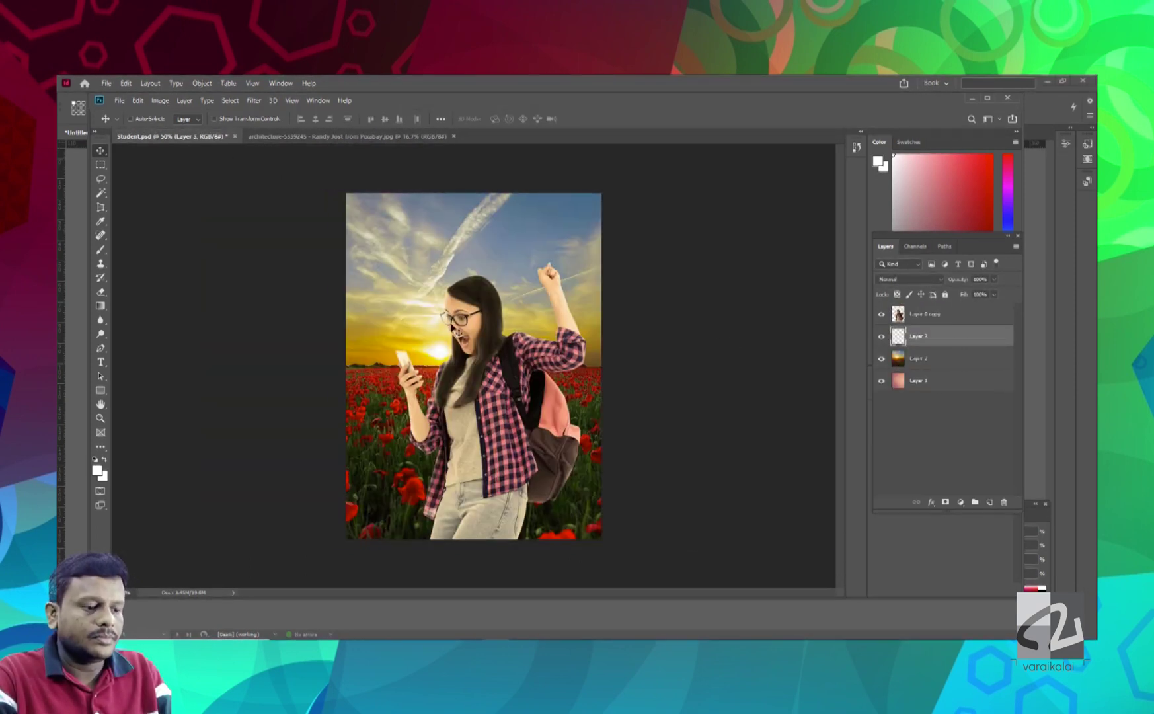
key("ctrl+v")
key("ctrl+t")
left_click_drag(346, 193, 619, 412)
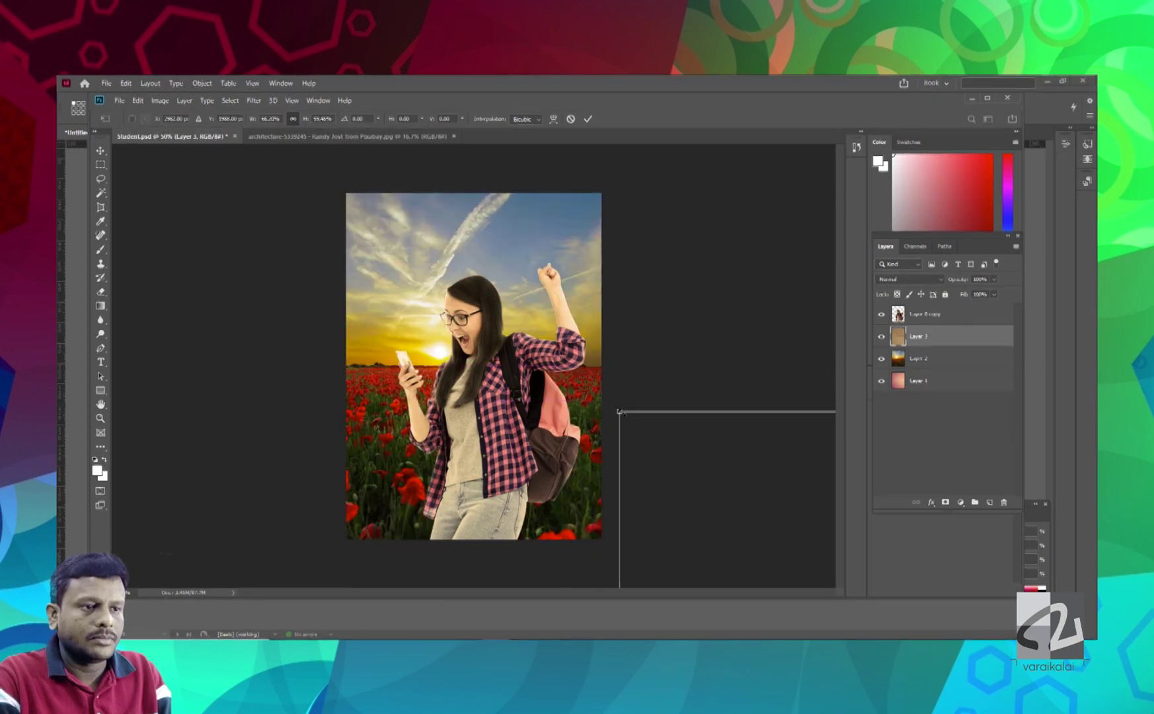
left_click_drag(829, 521, 398, 341)
left_click(173, 119)
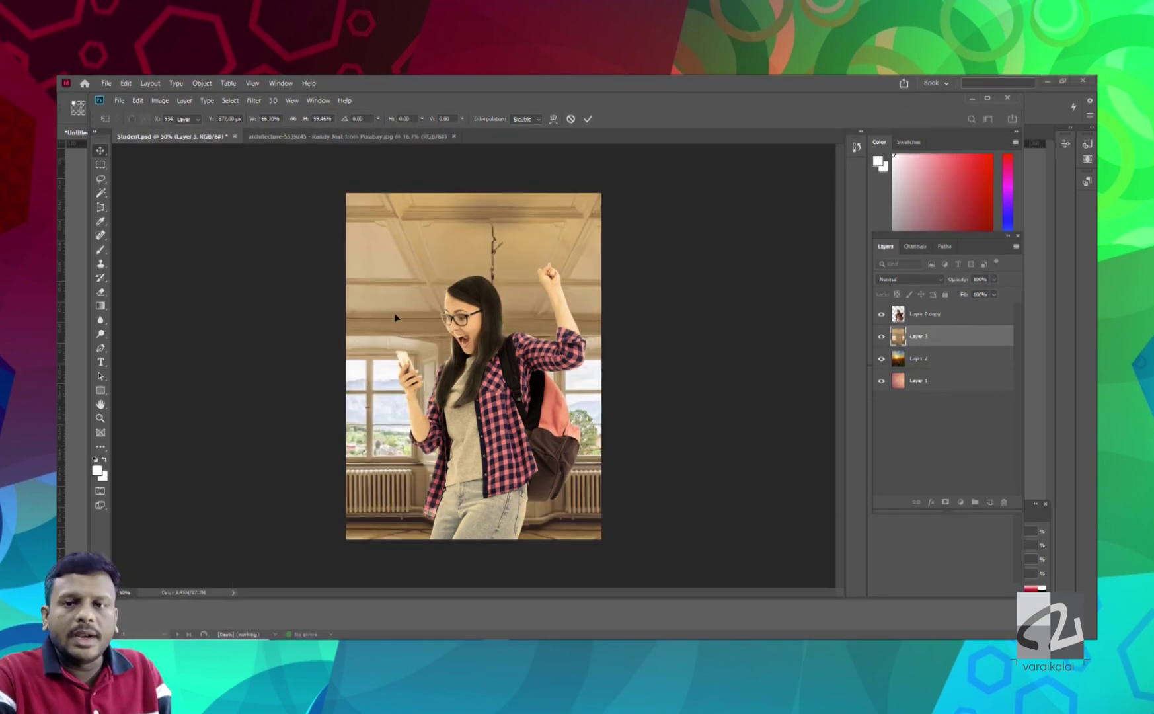
- Save Student.psd and return to InDesign
key("ctrl+s")
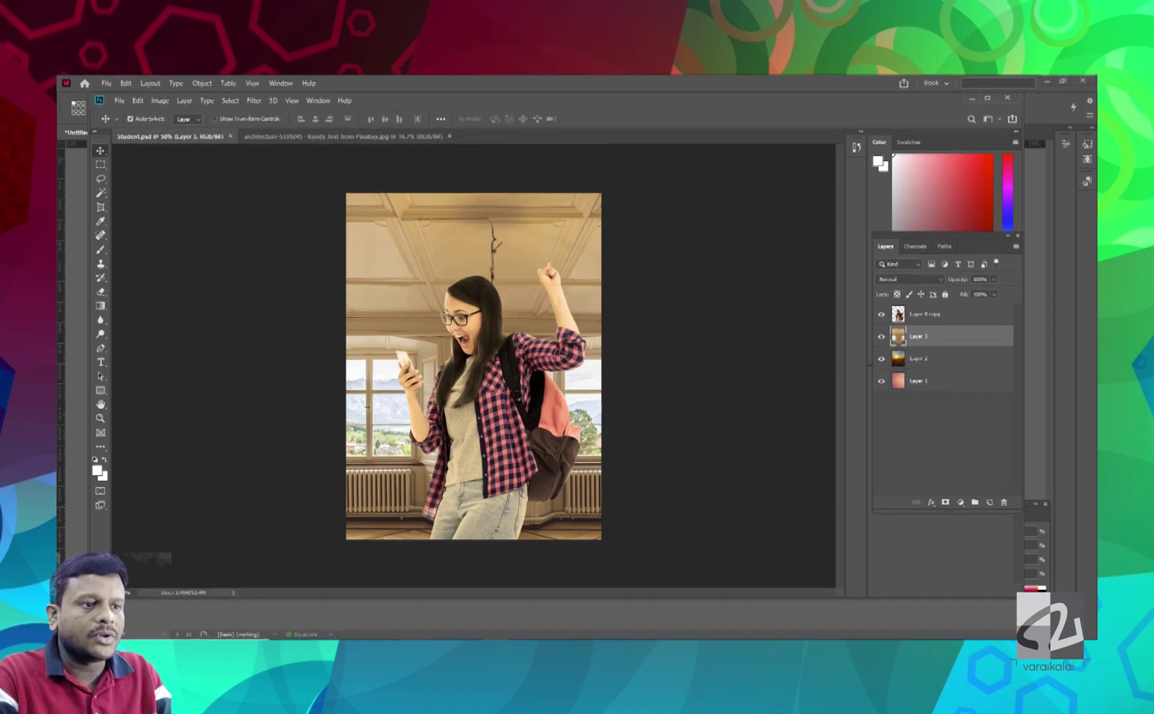
key("alt+Tab")
left_click(289, 86)
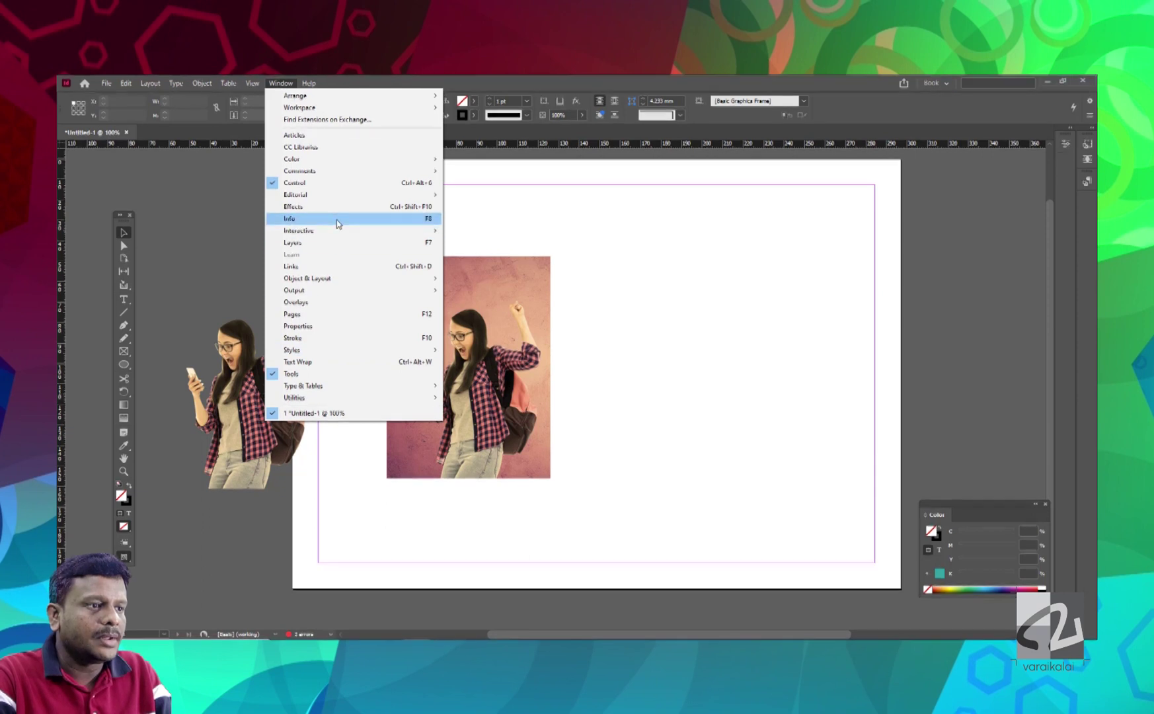
- Update the modified Student.psd link in the Links panel, accepting the layer visibility alert
left_click(335, 267)
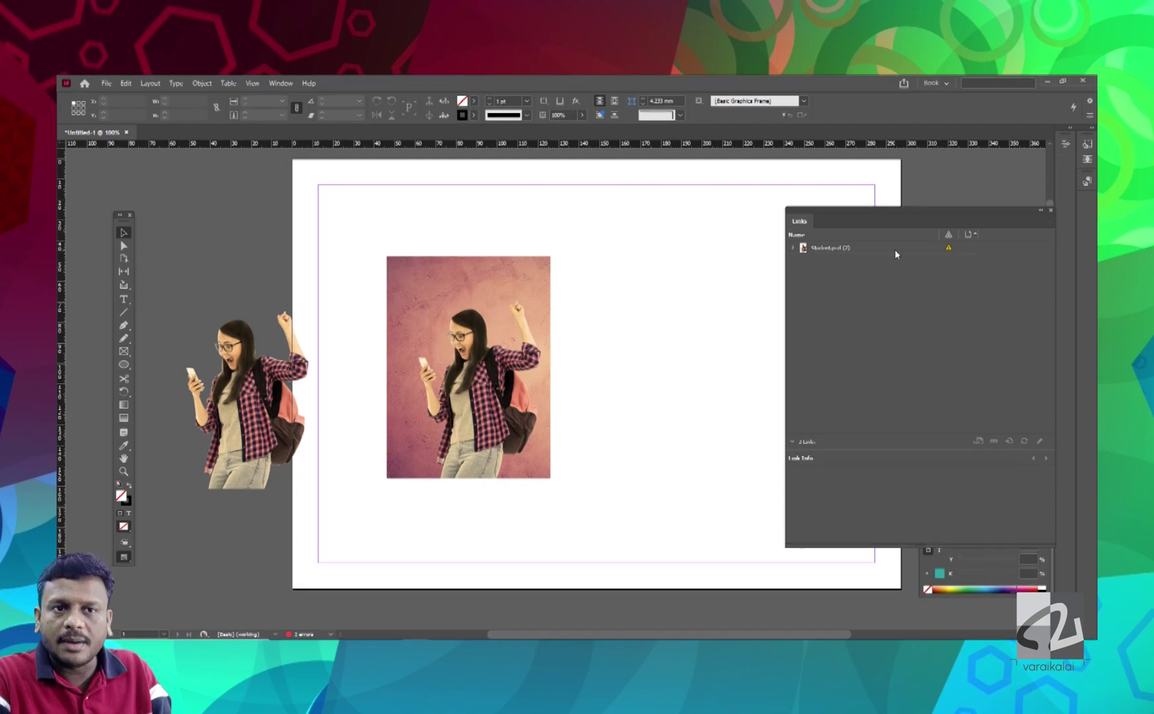
left_click(949, 250)
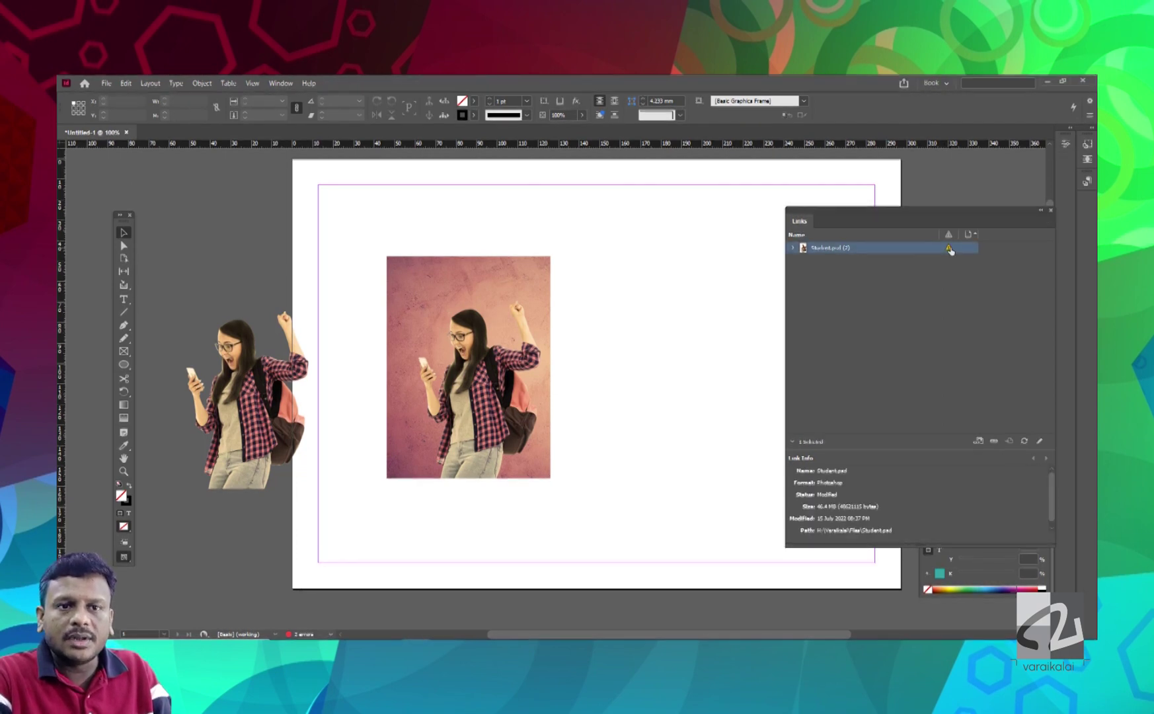
double_click(950, 250)
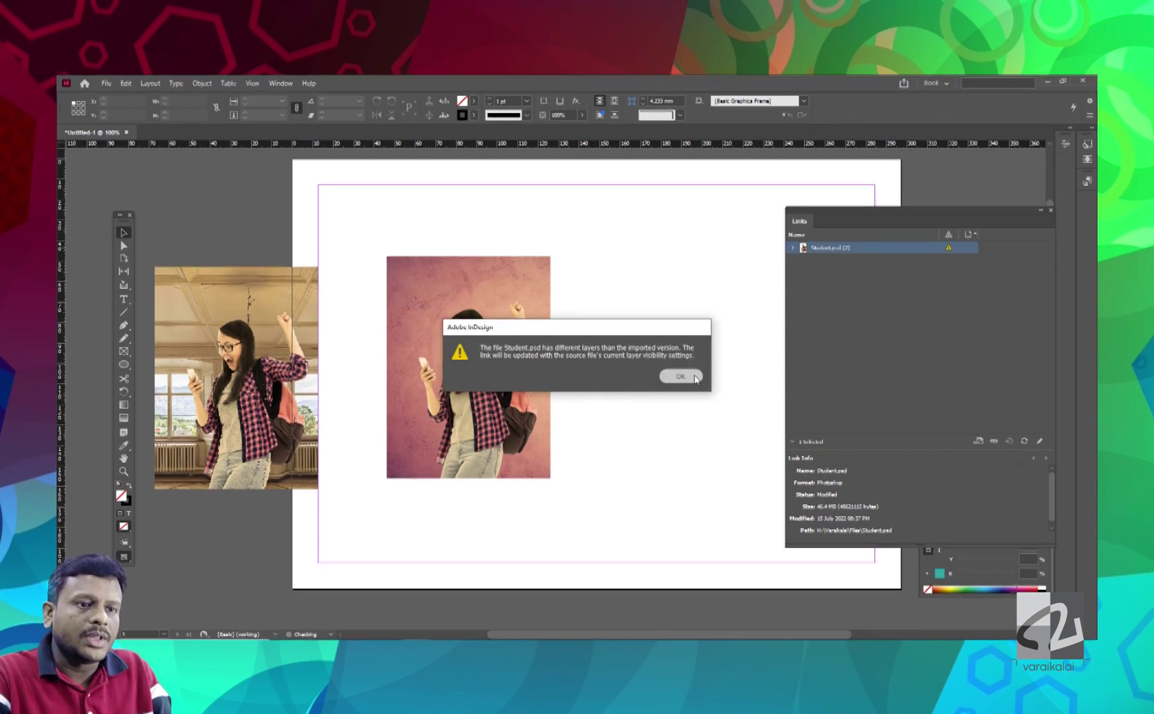
left_click(694, 377)
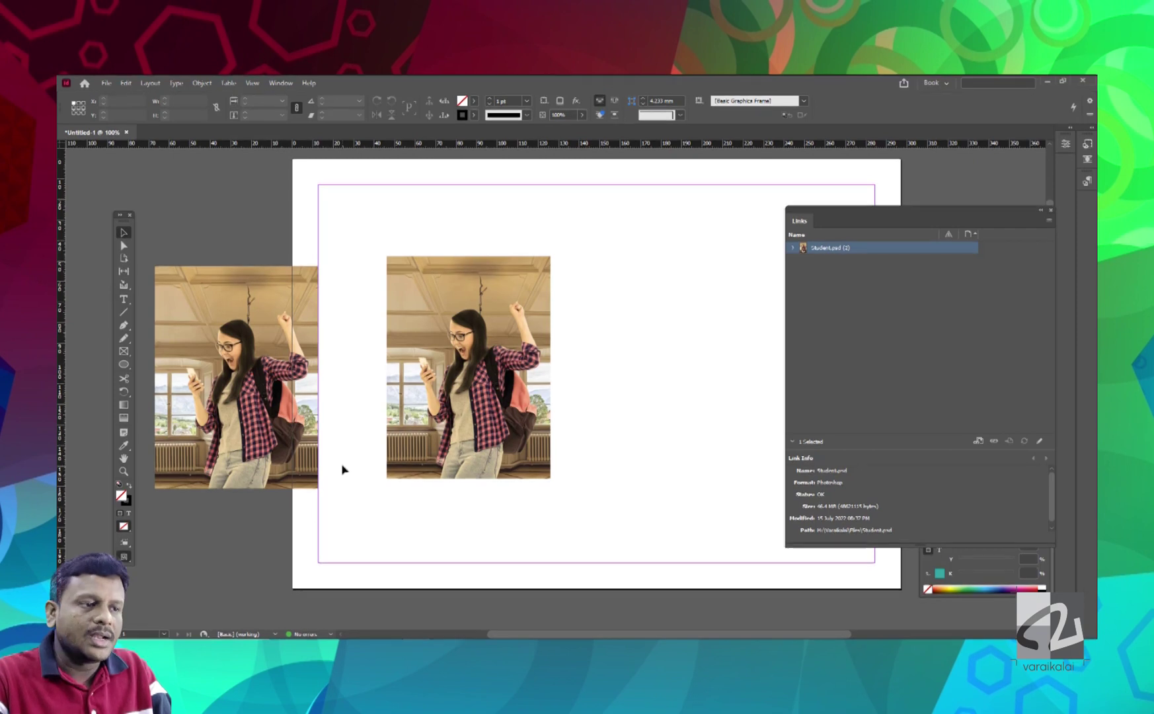
key("ctrl+d")
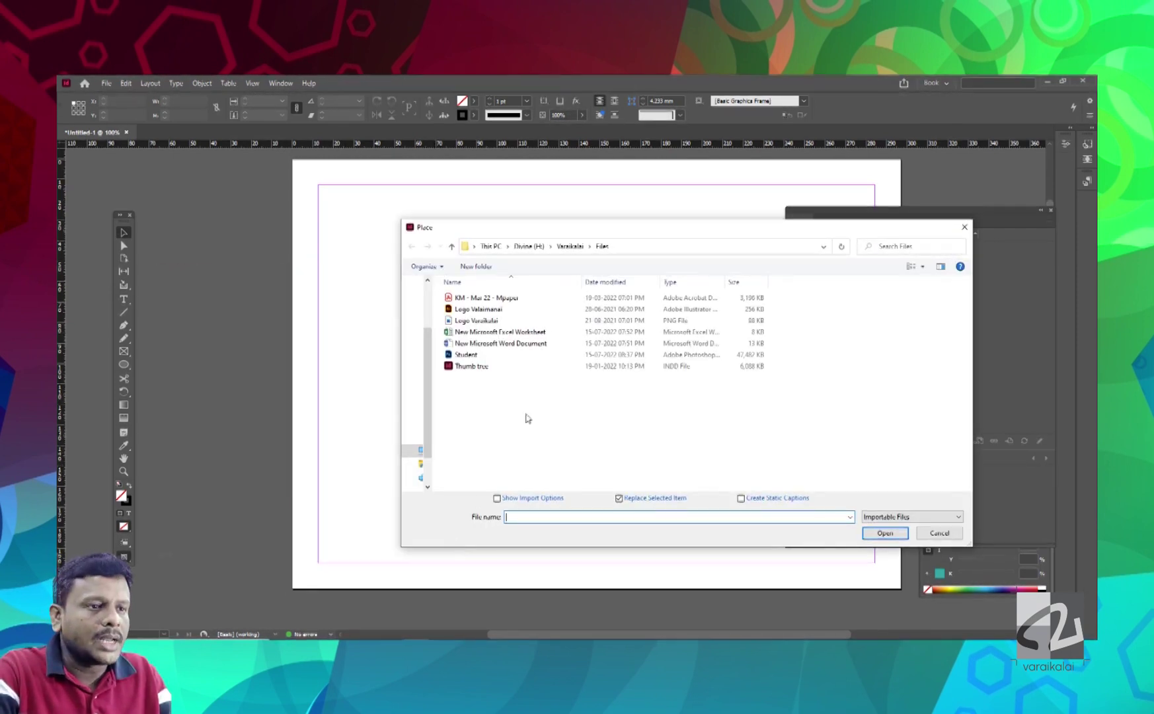
- Place the protected KM - Mar 22 - Mpaper PDF, scale it to the page, then delete it
double_click(525, 301)
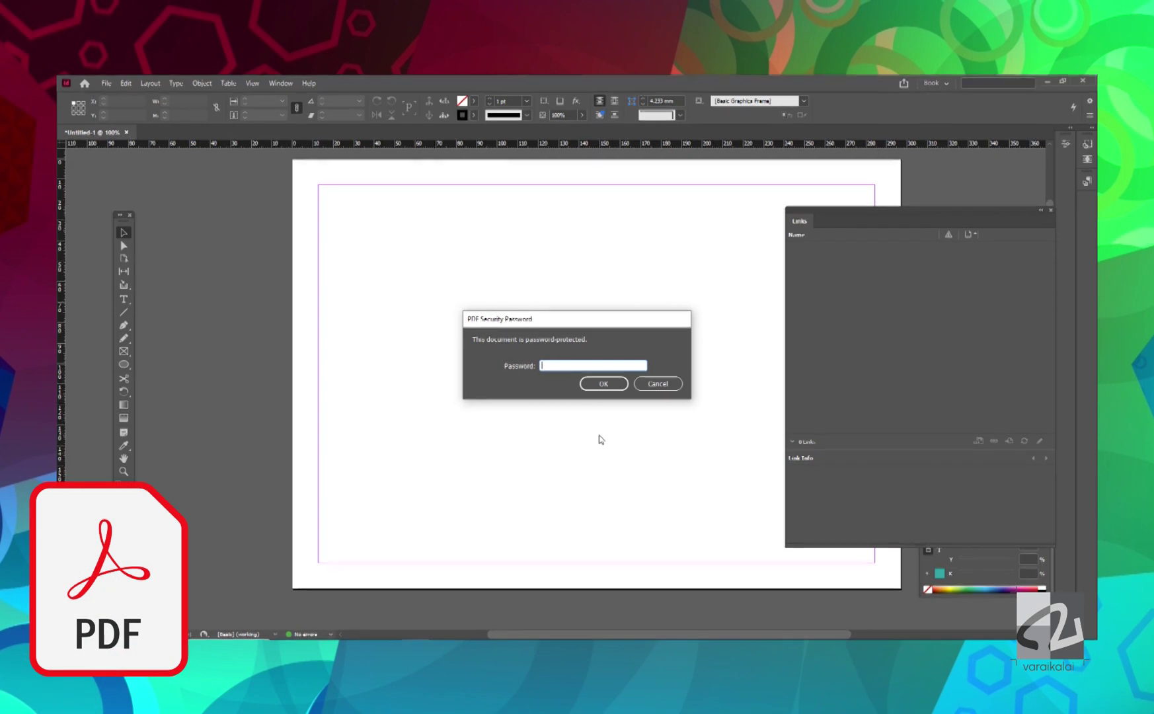
key("Return")
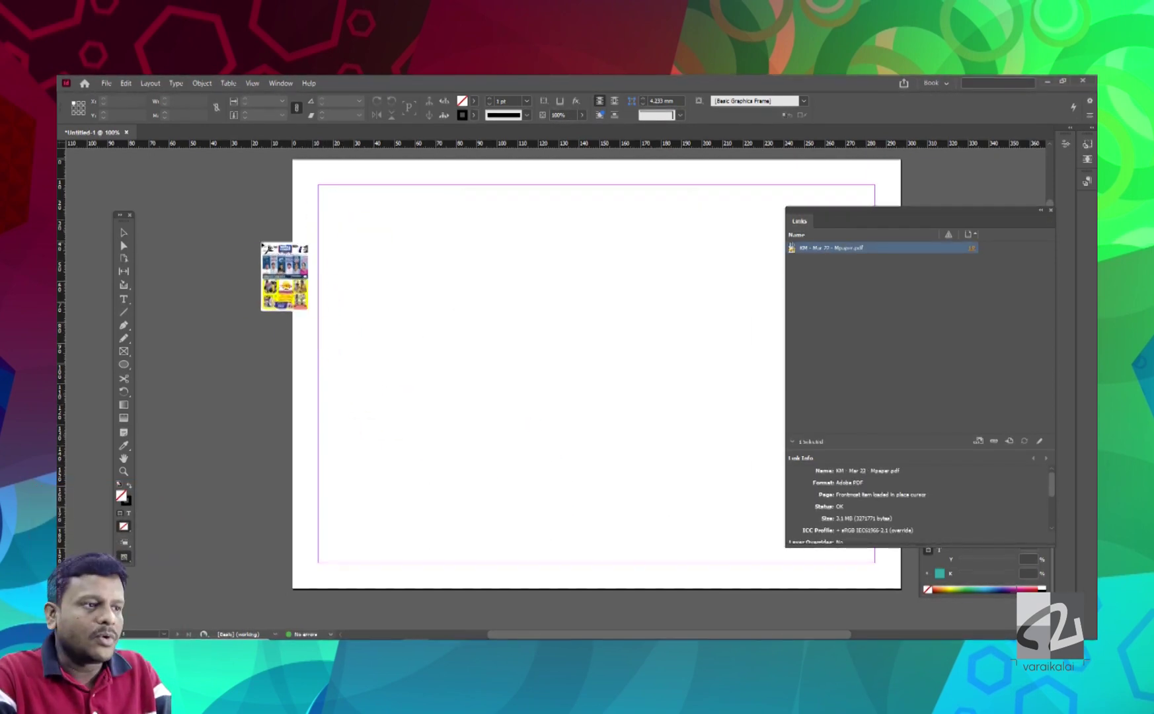
left_click_drag(249, 205, 249, 205)
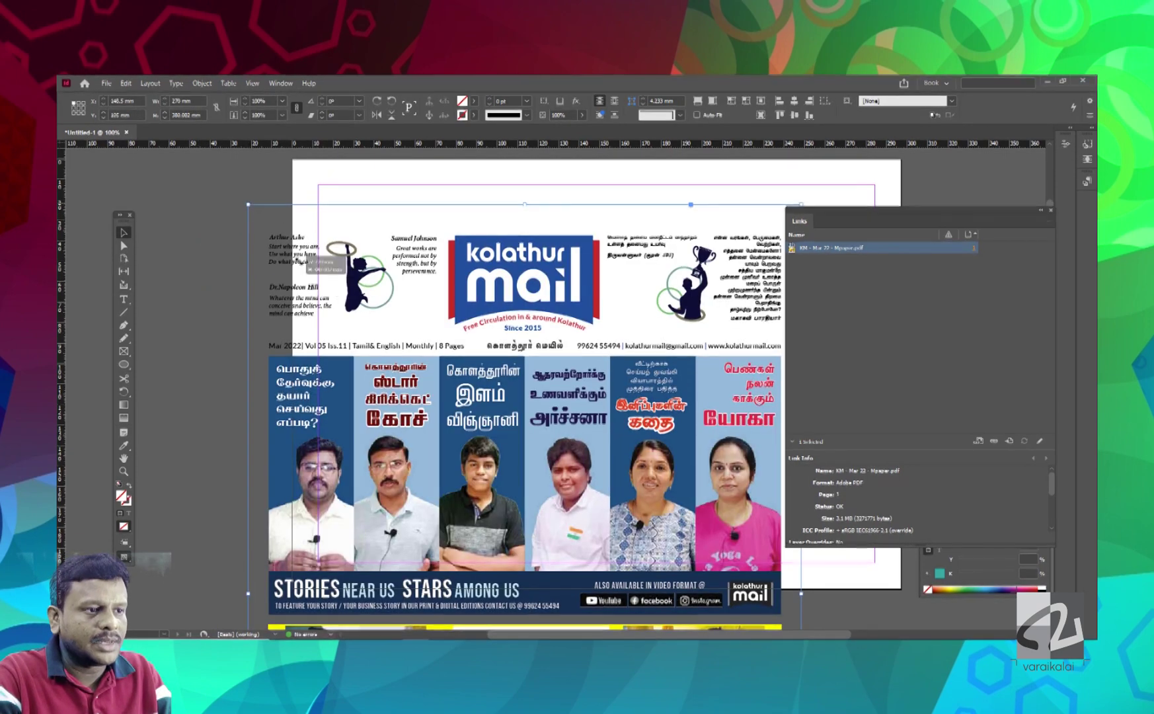
left_click_drag(525, 205, 409, 254)
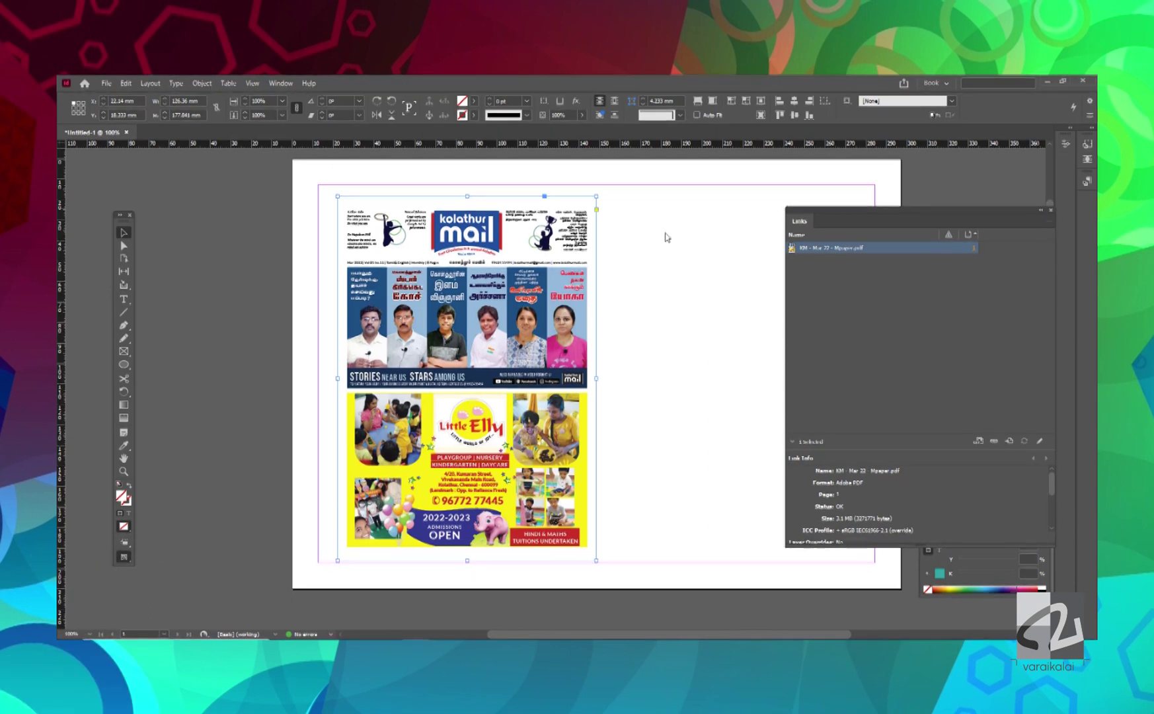
left_click(562, 289)
key("Delete")
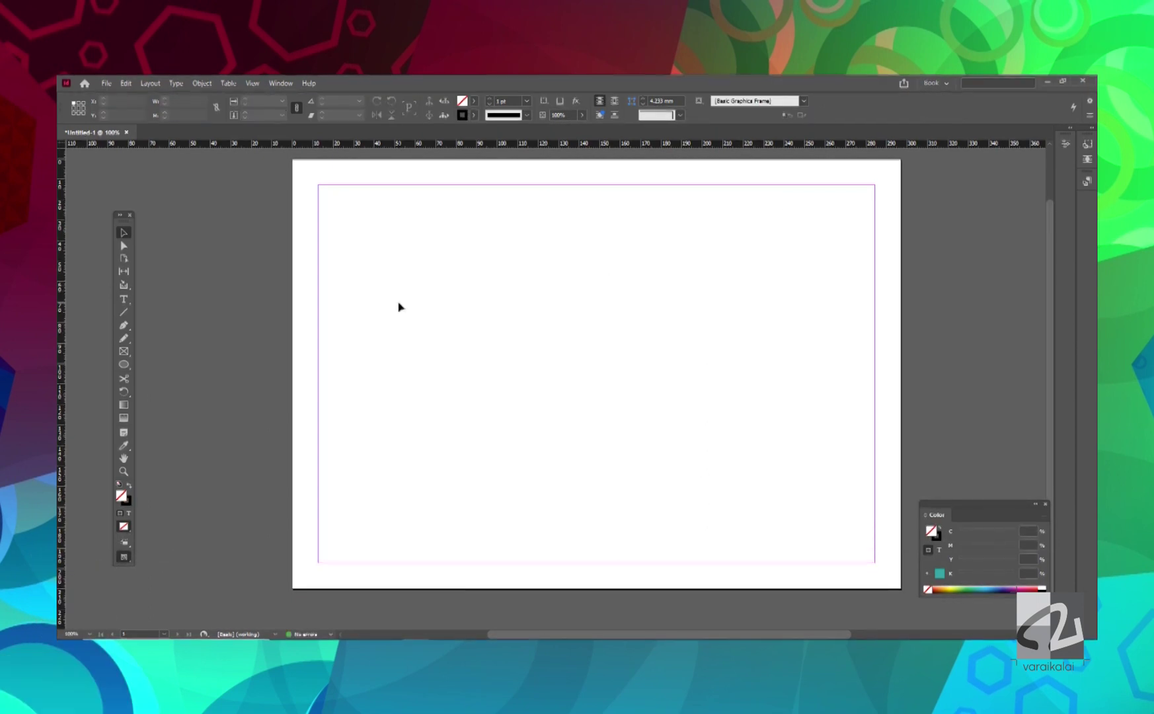
- Open KM - Mar 22 - Mpaper.pdf with import options and set the page range to 1,2,3
key("ctrl+d")
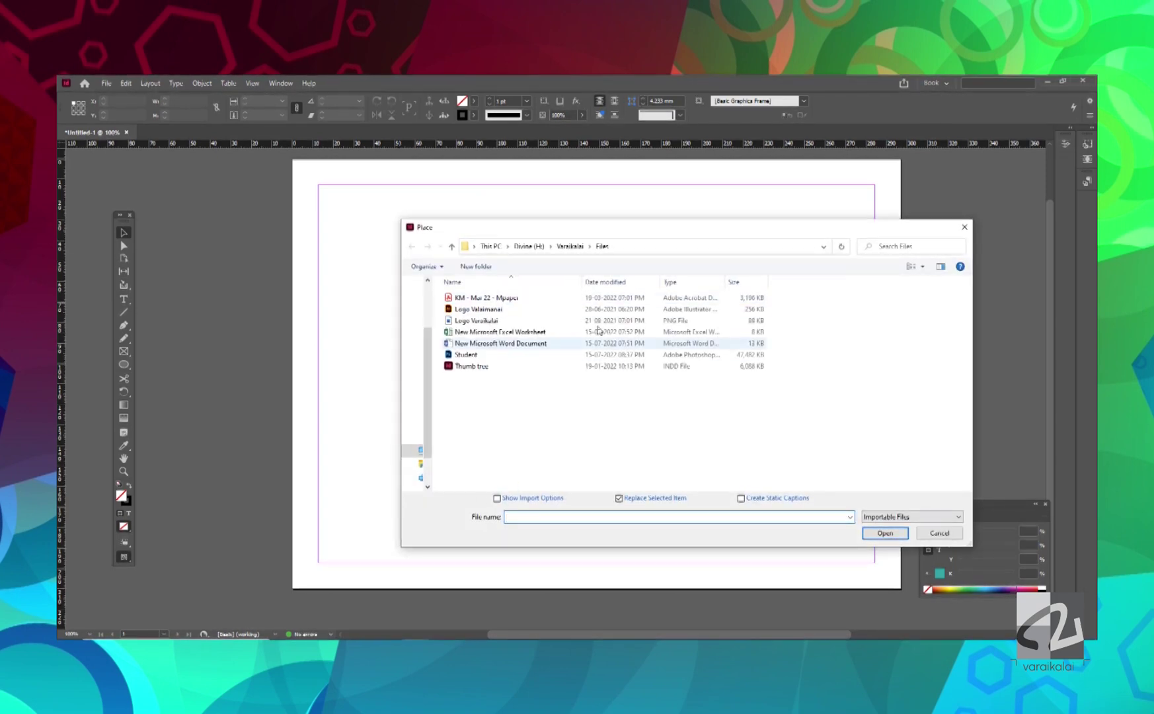
left_click(511, 299)
double_click(512, 299)
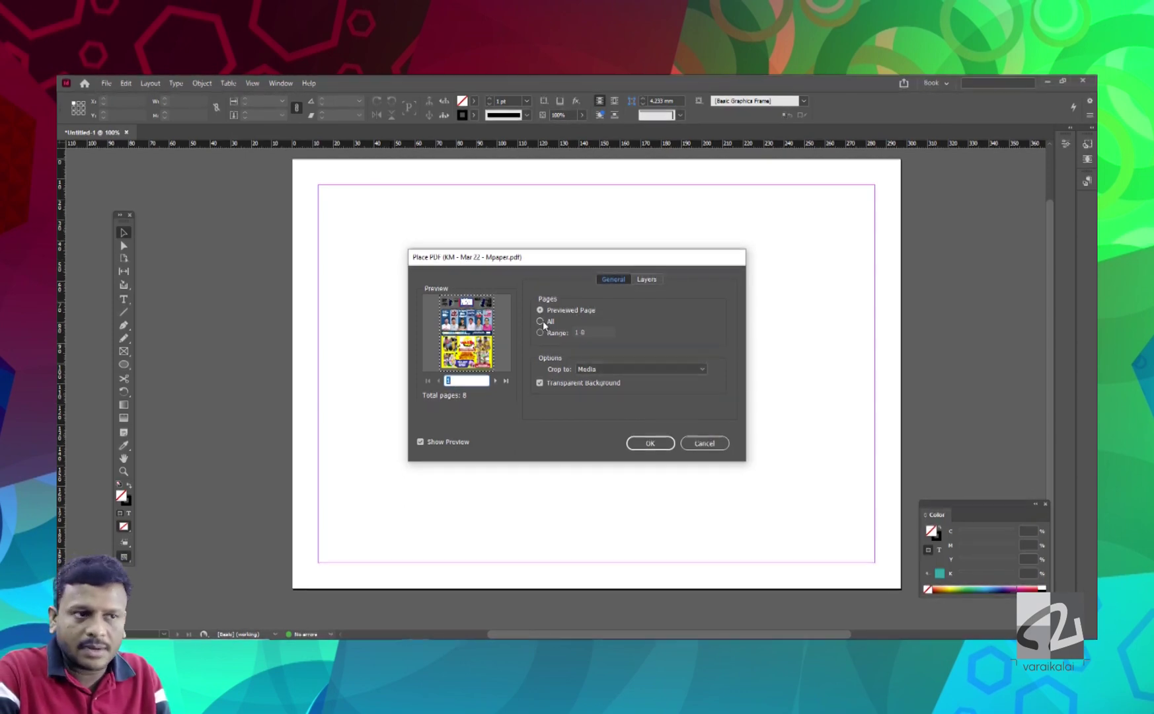
left_click(543, 321)
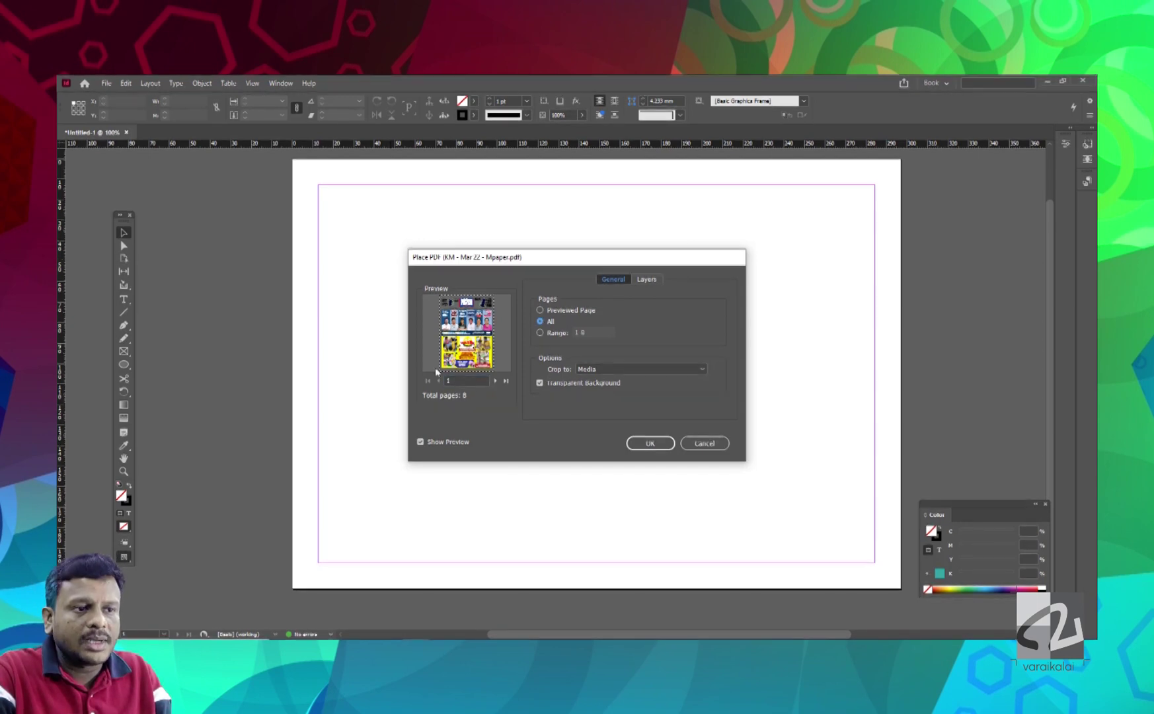
left_click(541, 332)
left_click(589, 332)
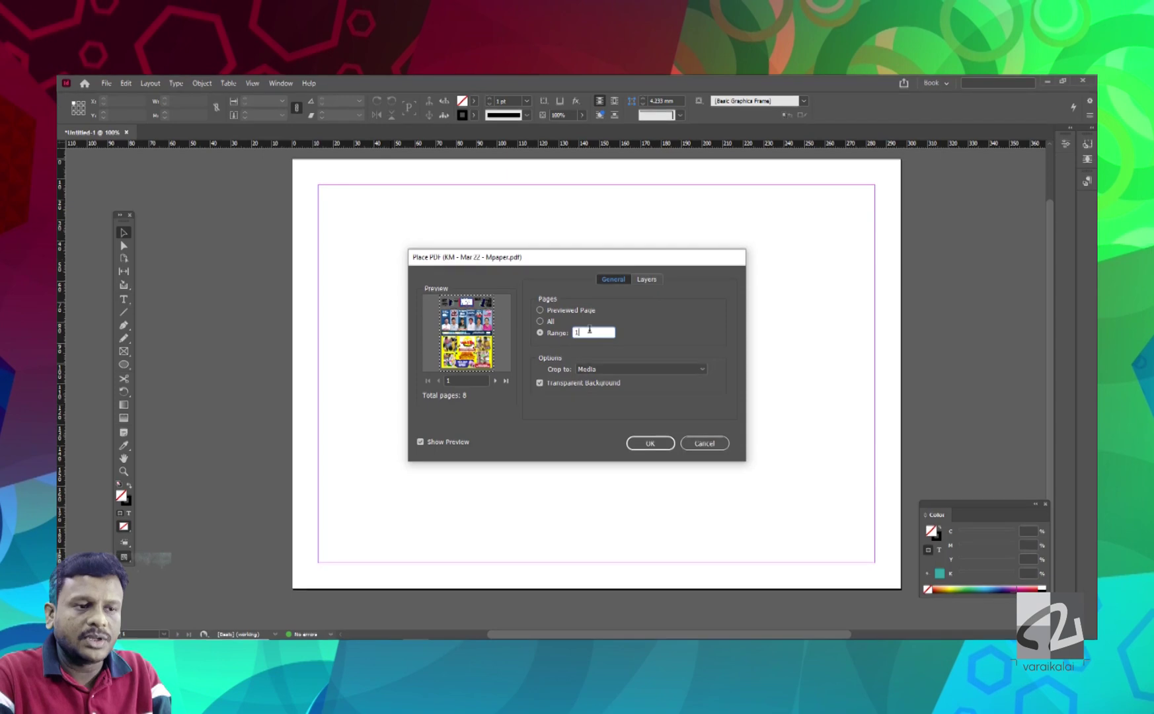
type("1,2,3")
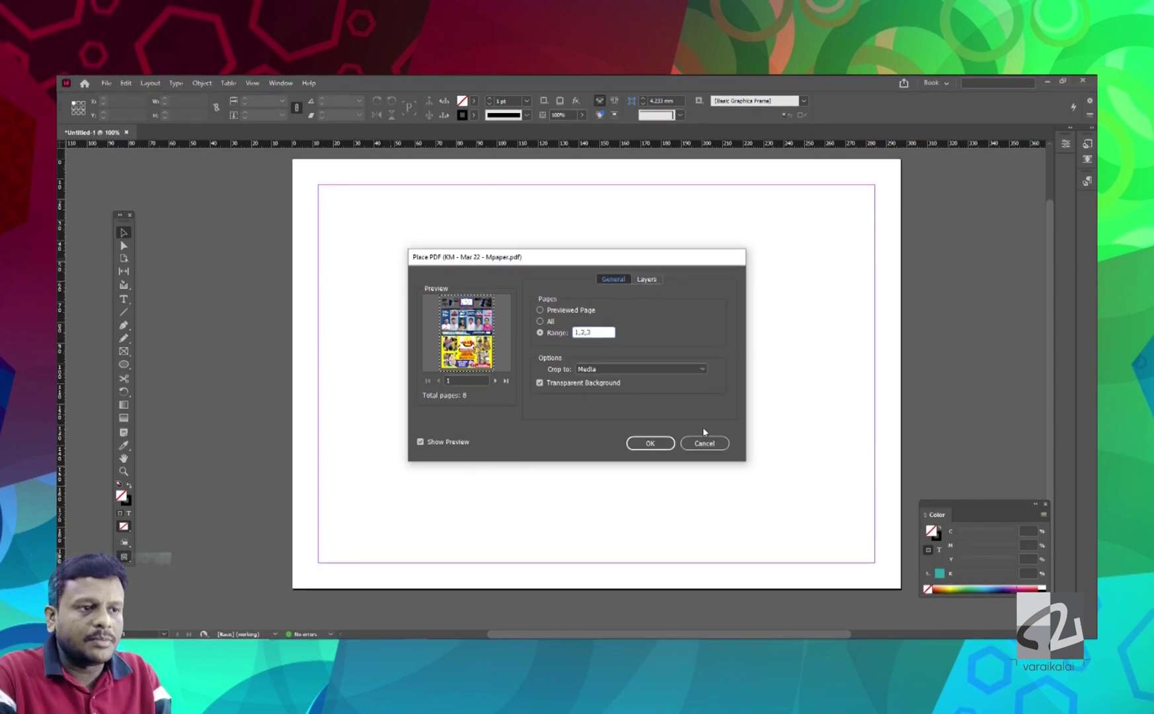
left_click(650, 443)
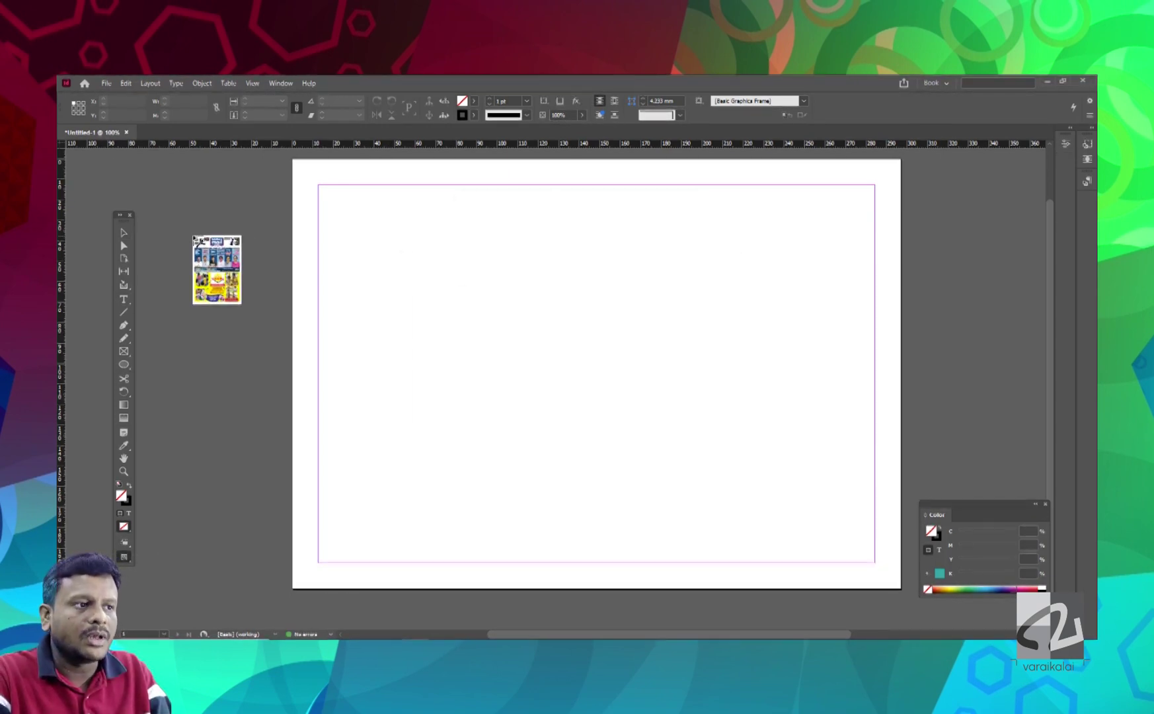
- Drop the loaded KM newspaper PDF pages onto the spread, then shift page 3 down-left
left_click(566, 222)
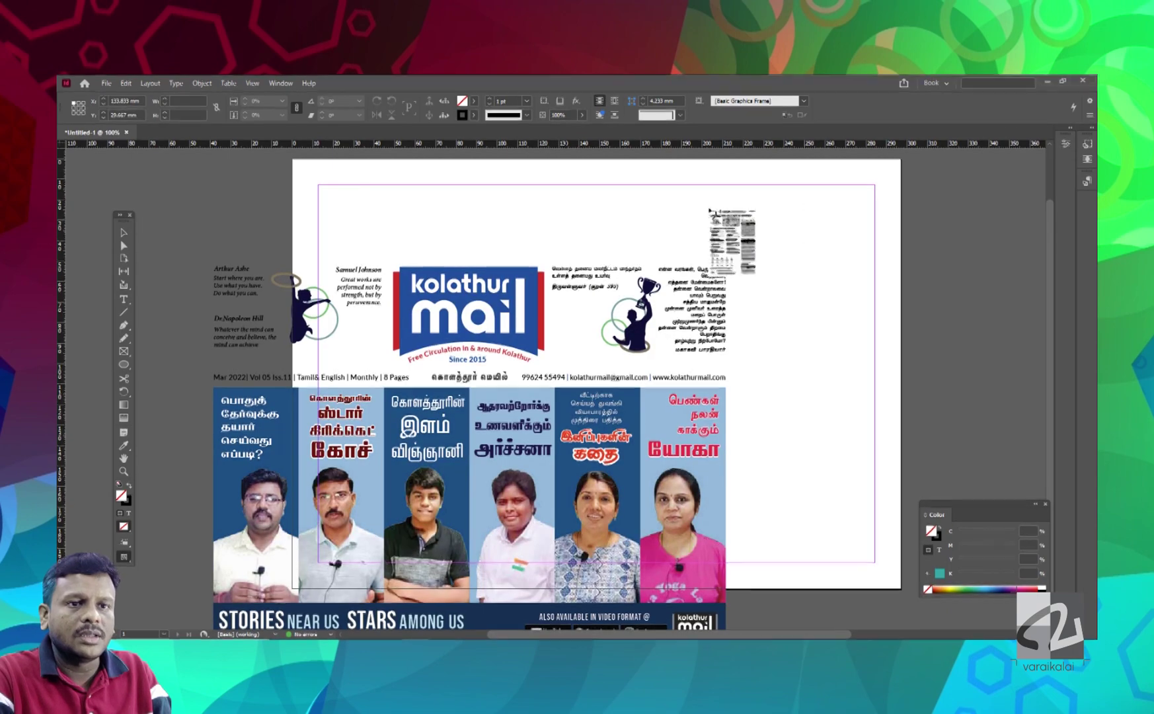
left_click(896, 190)
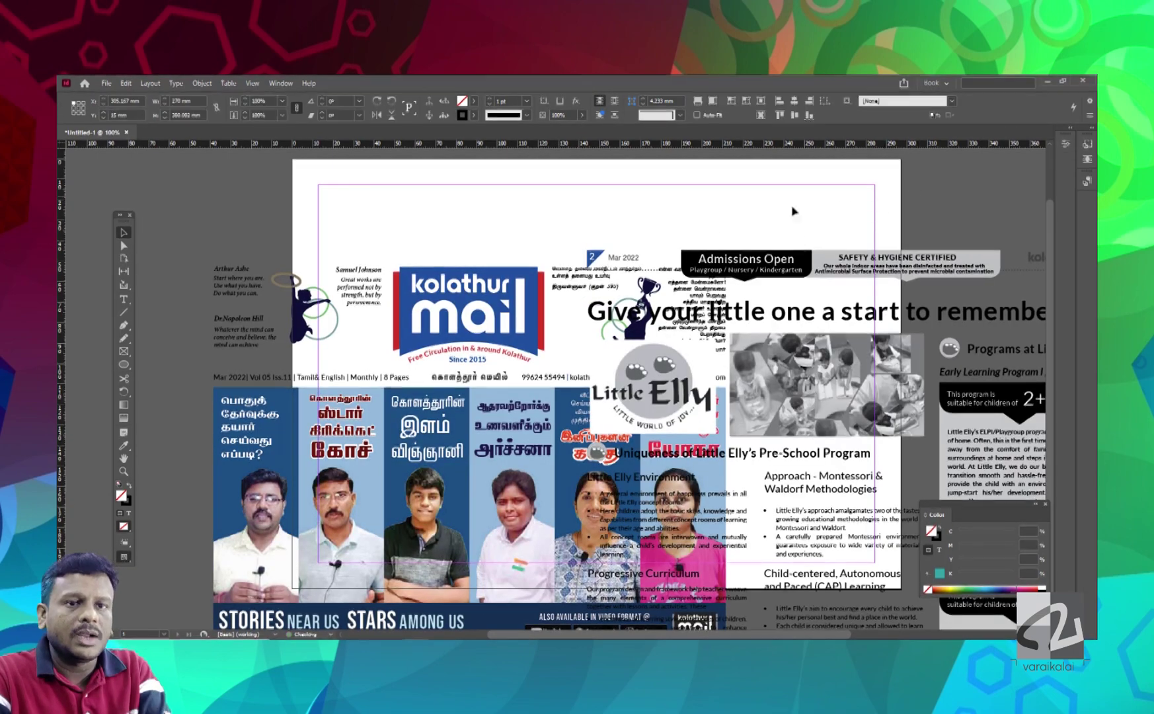
left_click(937, 246)
left_click(505, 150)
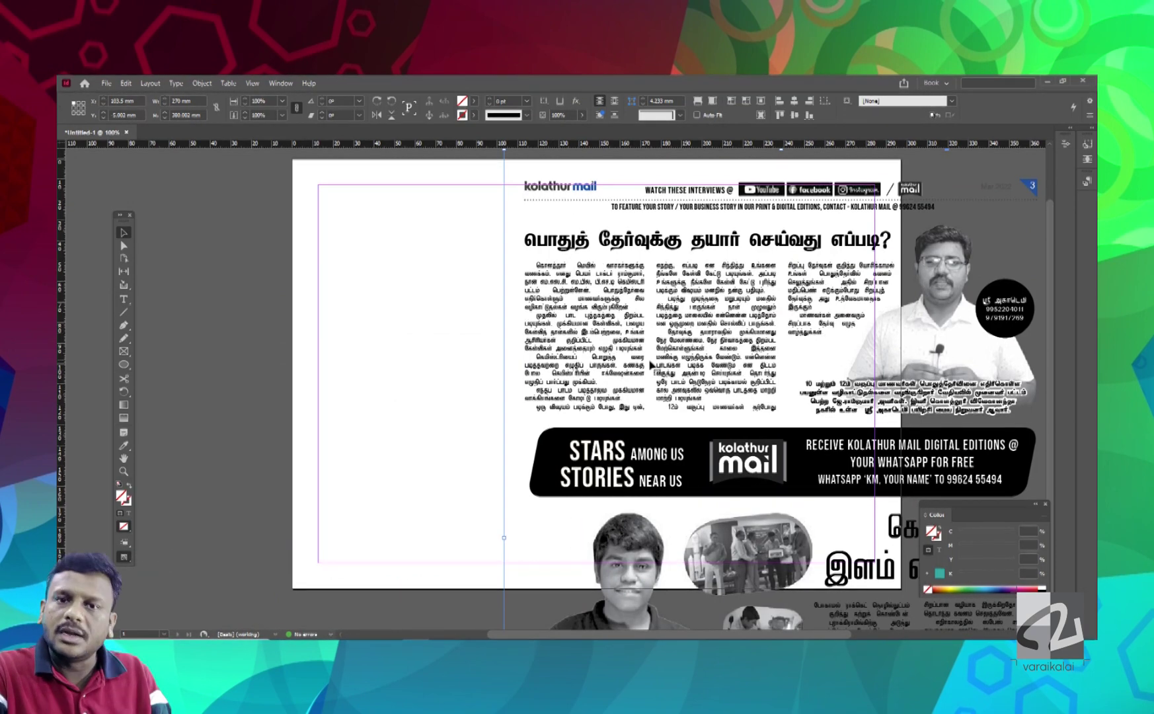
left_click_drag(609, 304, 554, 366)
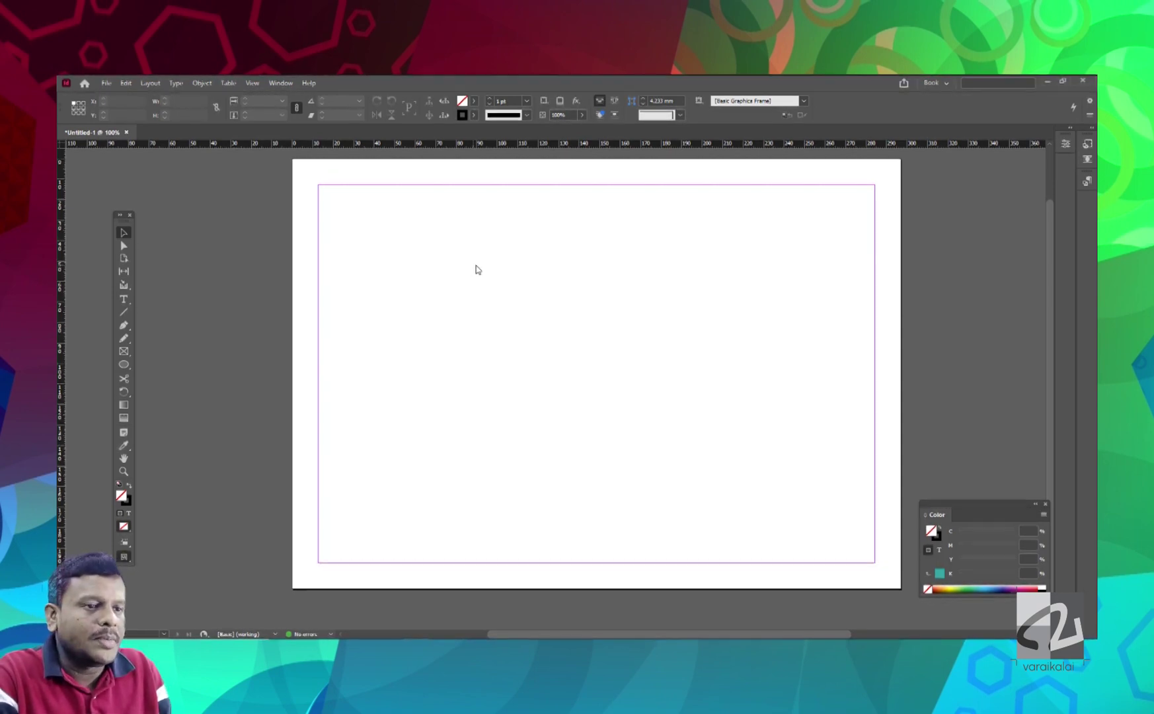
- Place Thumb tree.indd's moonlit tree artwork and move it toward the page's top-left
key("ctrl+d")
left_click(472, 365)
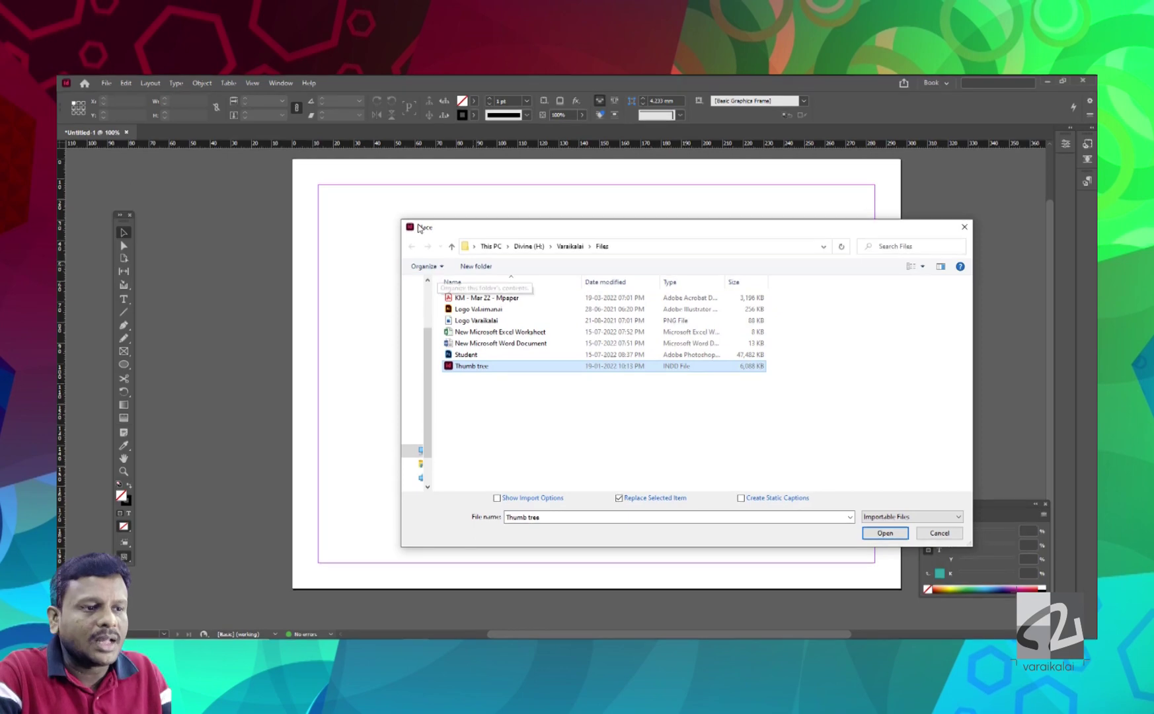
key("Return")
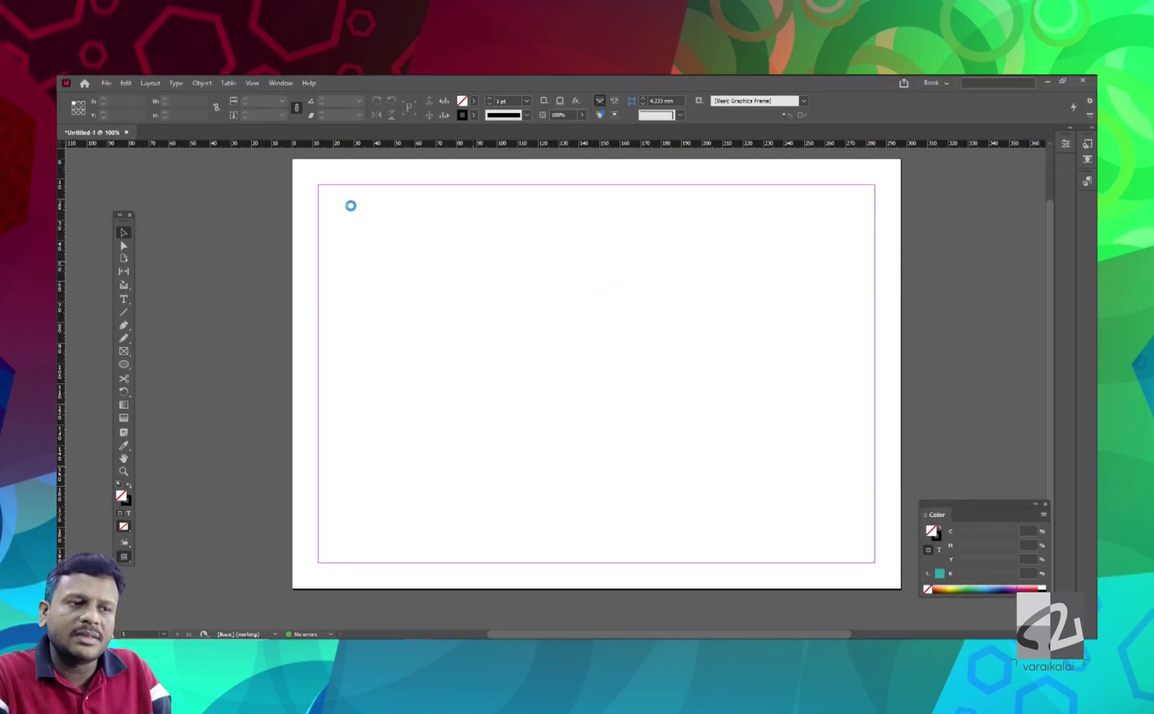
left_click(349, 206)
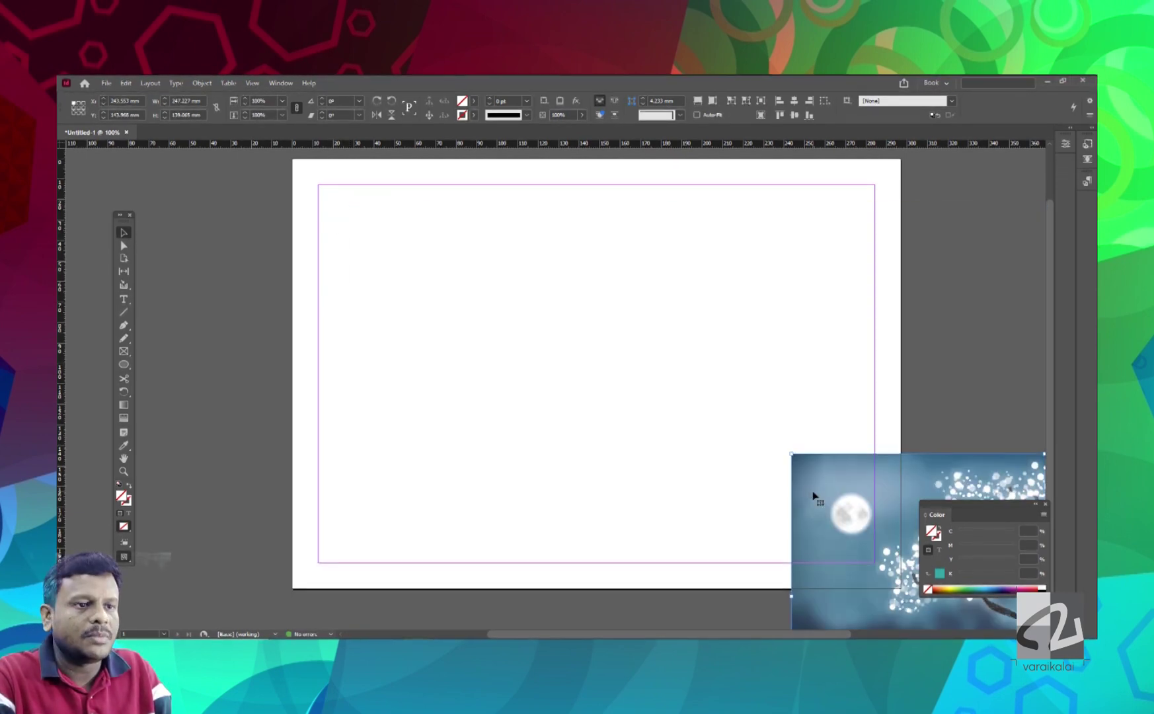
left_click_drag(814, 496, 355, 285)
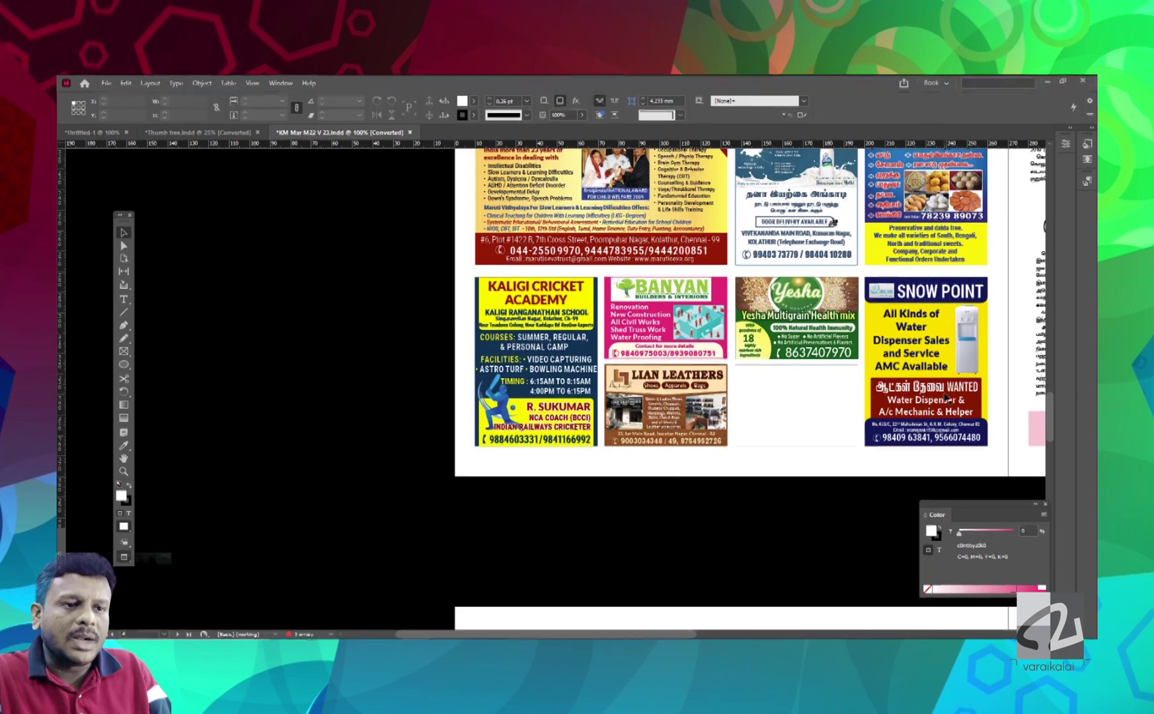
left_click(890, 301)
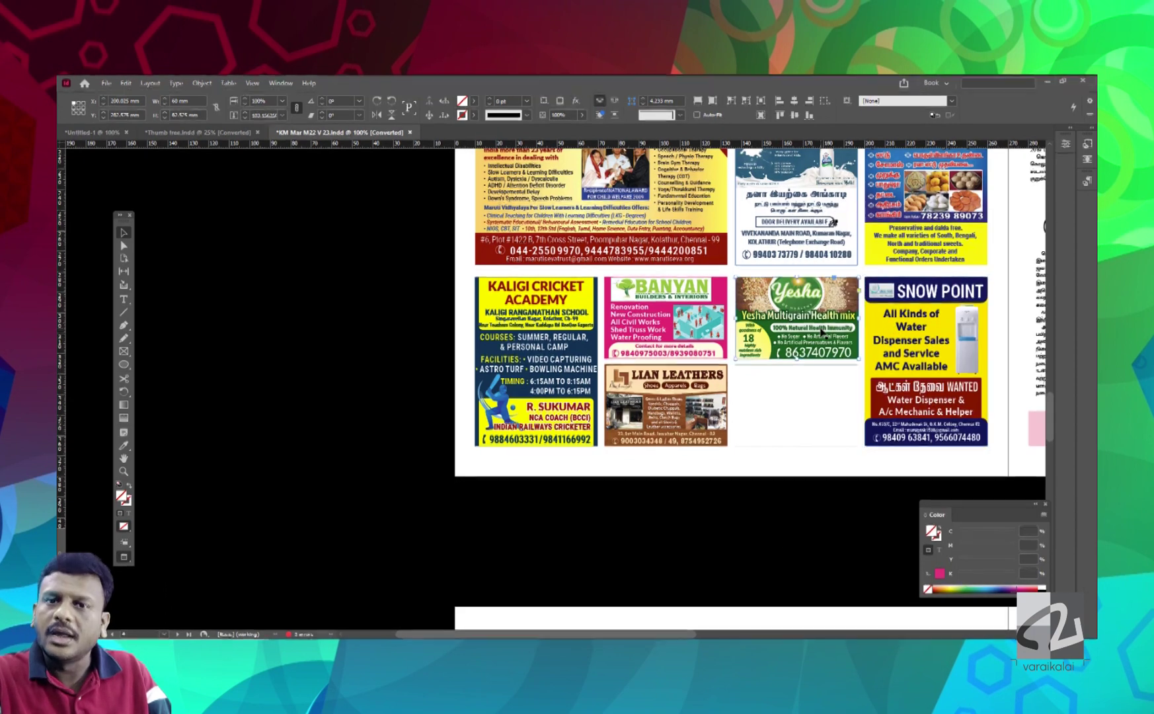
left_click(708, 335)
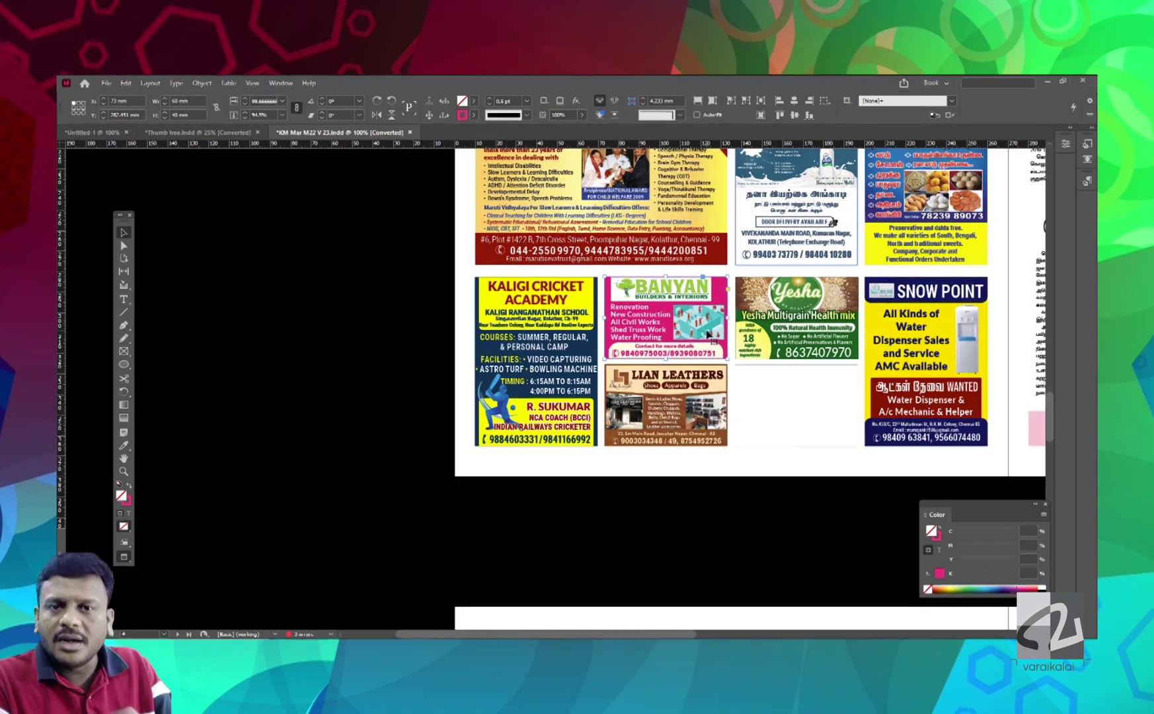
left_click(925, 301)
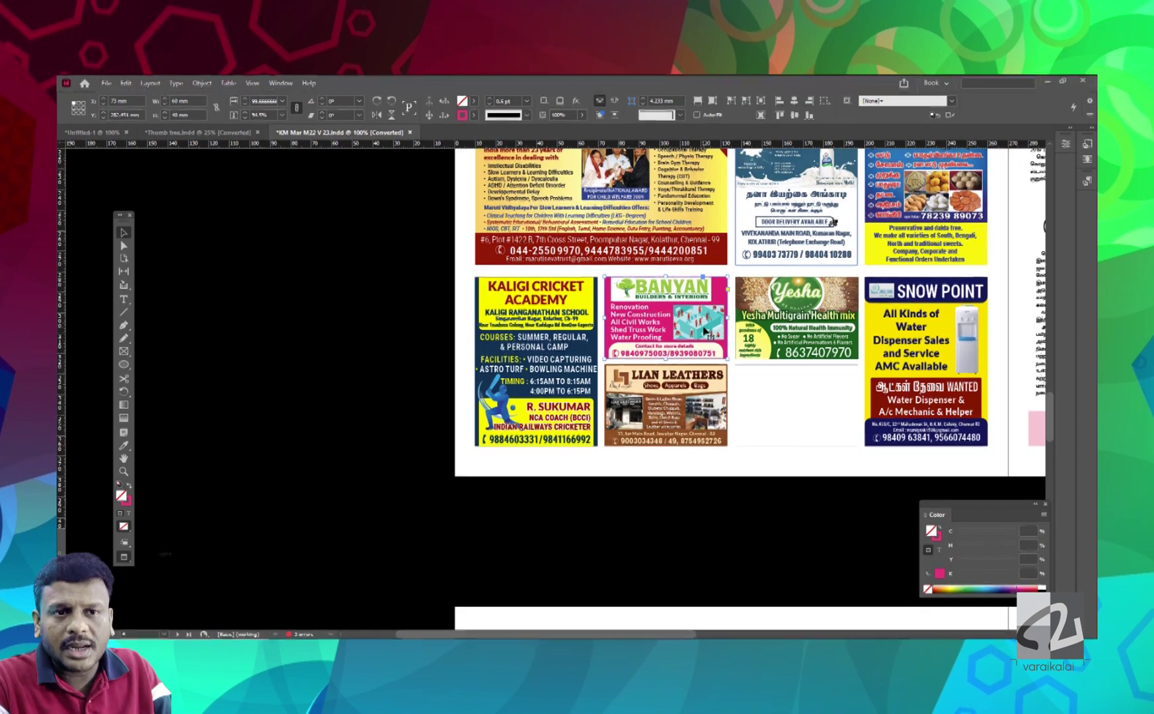